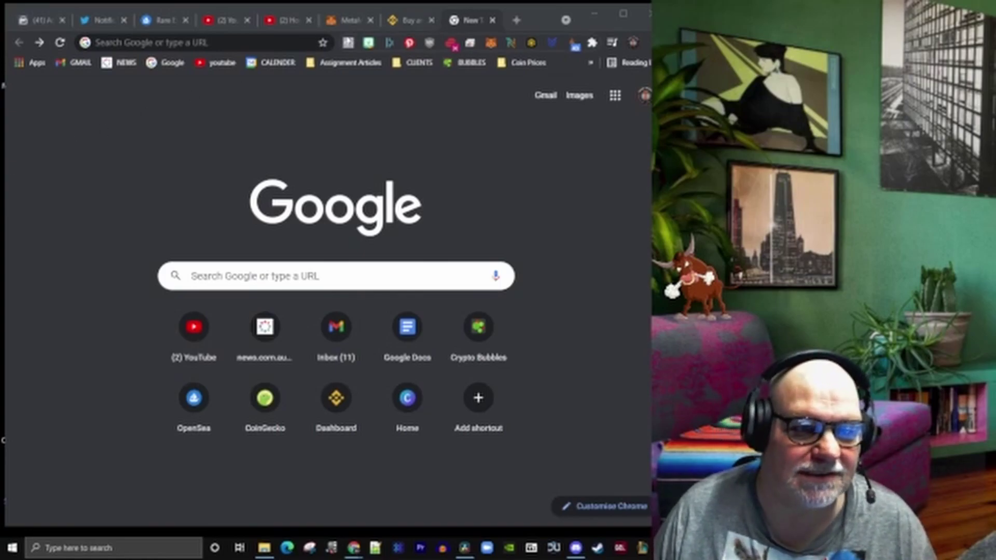
# - Search Google for 'metamask wallet' and open the official metamask.io homepage
pyautogui.click(349, 21)
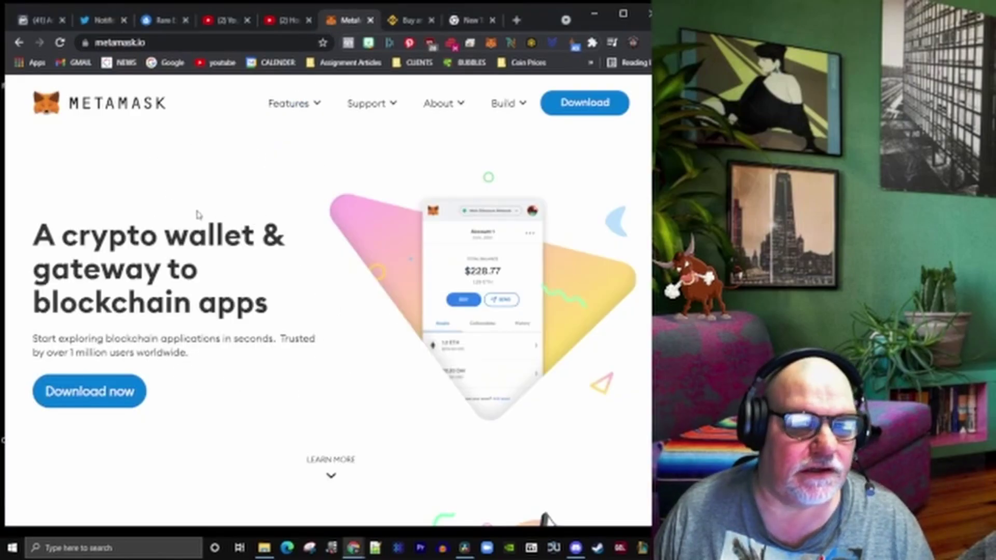
pyautogui.click(467, 21)
pyautogui.click(233, 274)
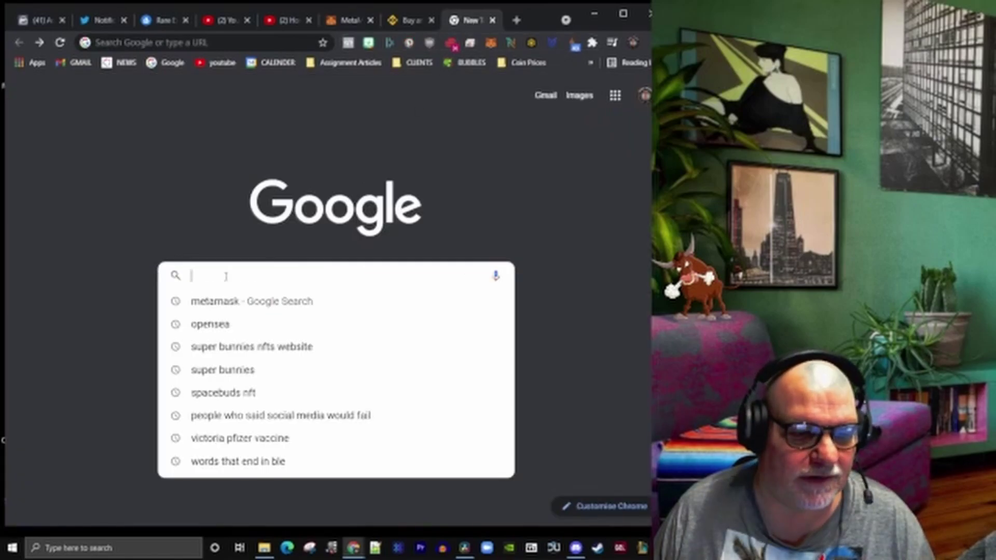
pyautogui.write('metamask')
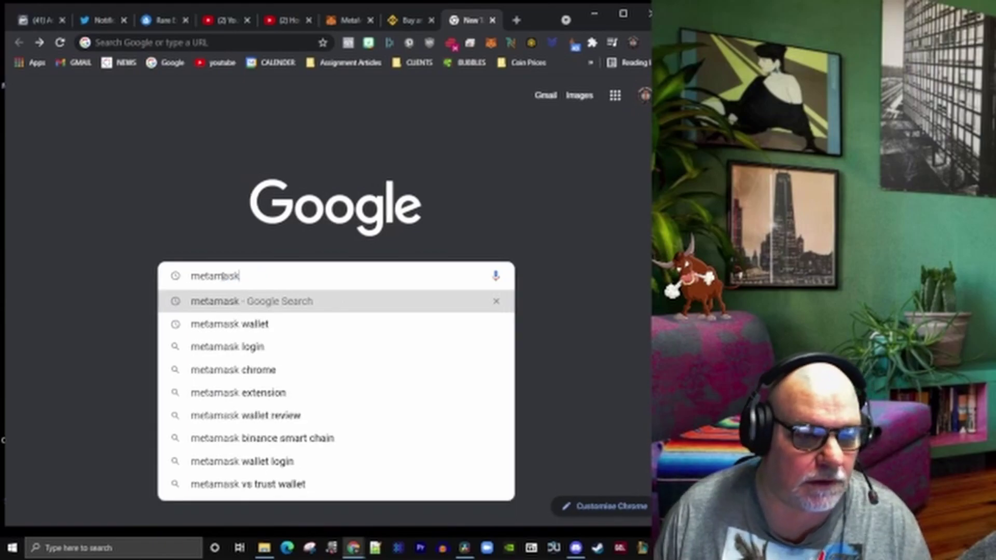
pyautogui.click(232, 325)
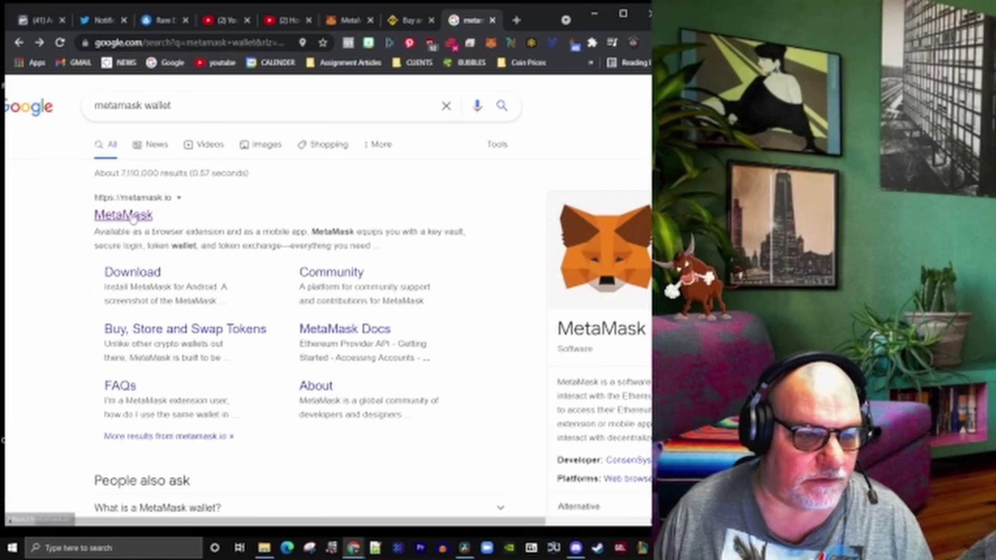
pyautogui.click(129, 216)
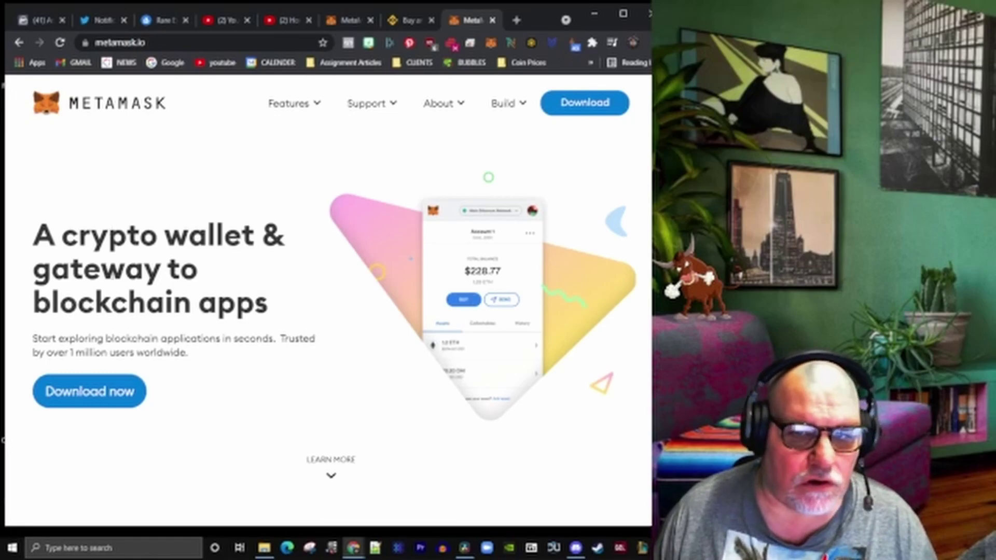
# - Go to the MetaMask download page, choose Install MetaMask for Chrome, then close the Web Store tab
pyautogui.click(93, 397)
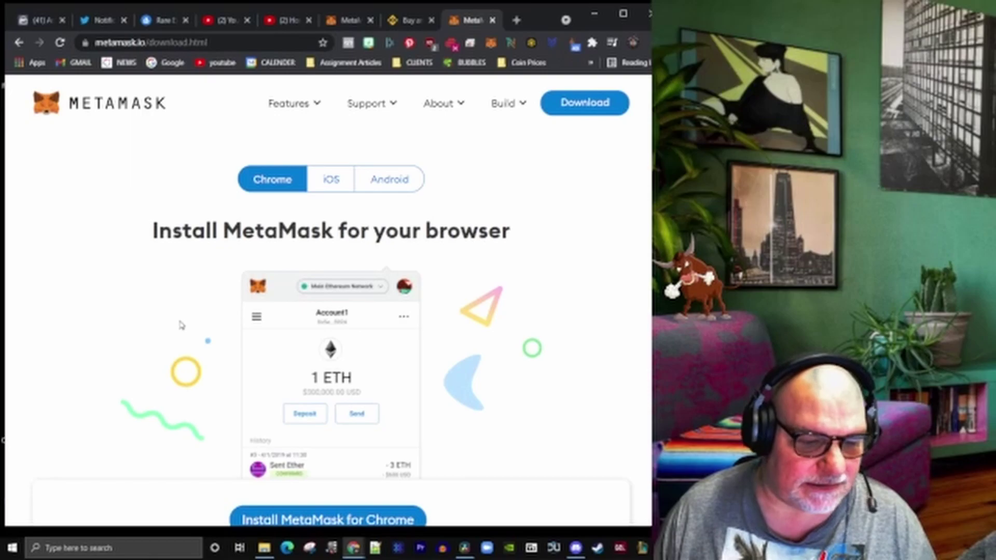
pyautogui.scroll(-2, 181, 325)
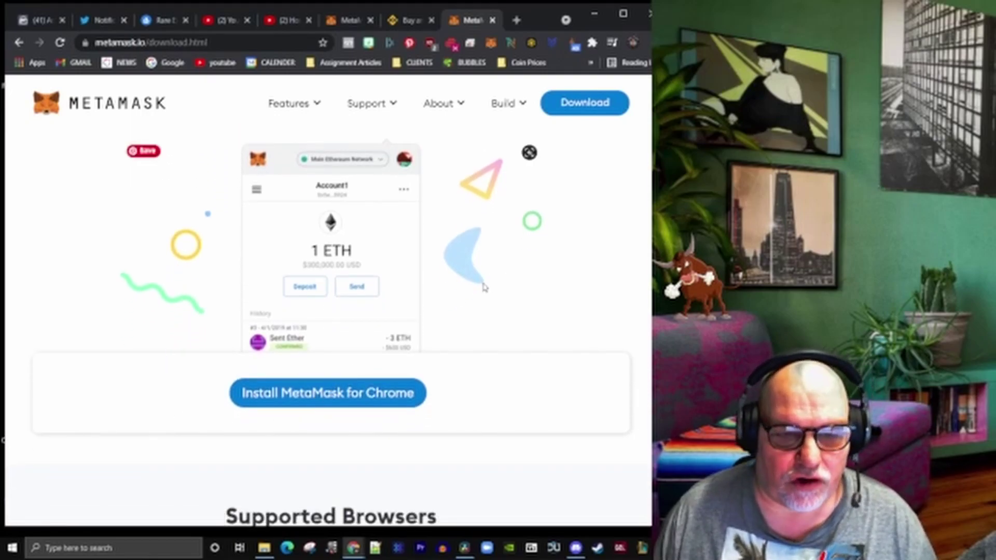
pyautogui.scroll(-4, 385, 335)
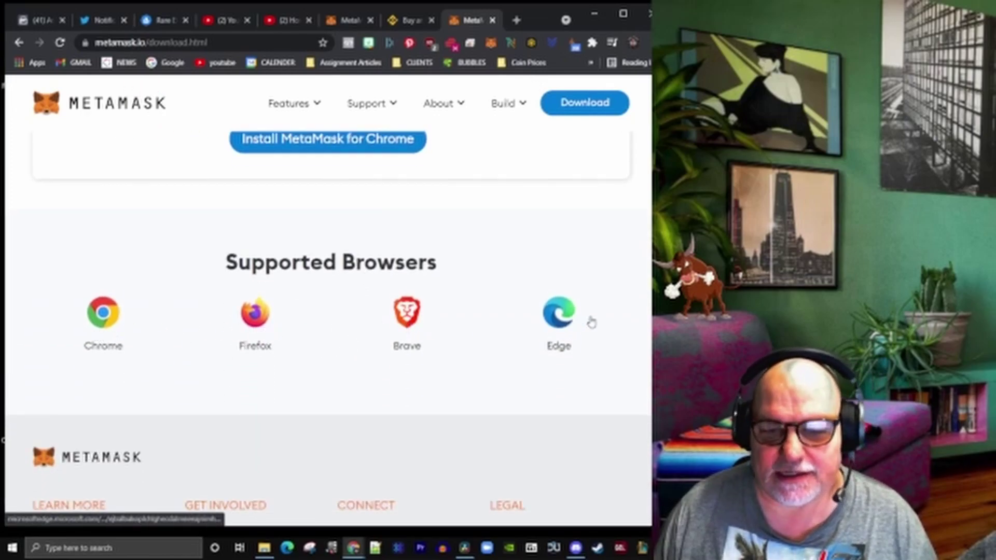
pyautogui.scroll(-3, 313, 347)
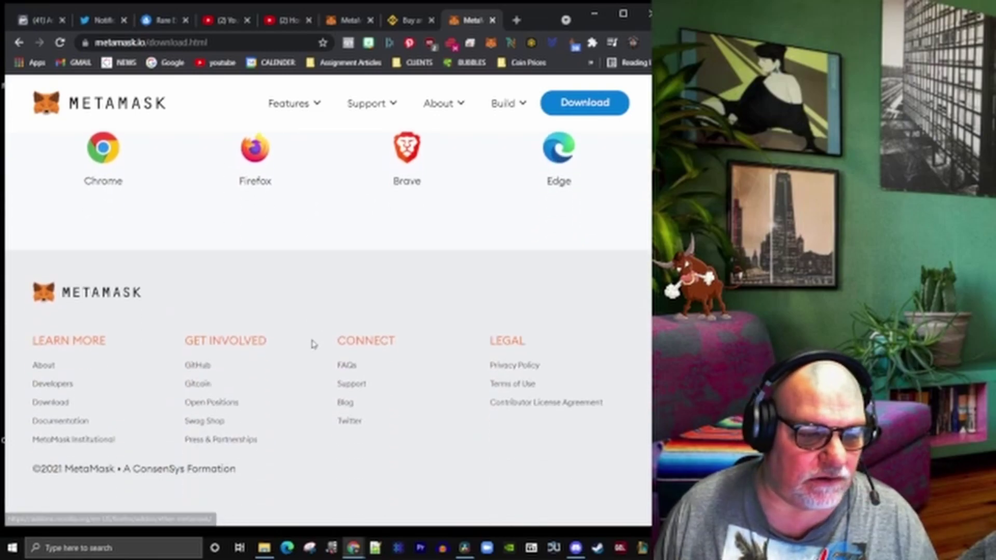
pyautogui.scroll(5, 312, 347)
pyautogui.scroll(5, 312, 343)
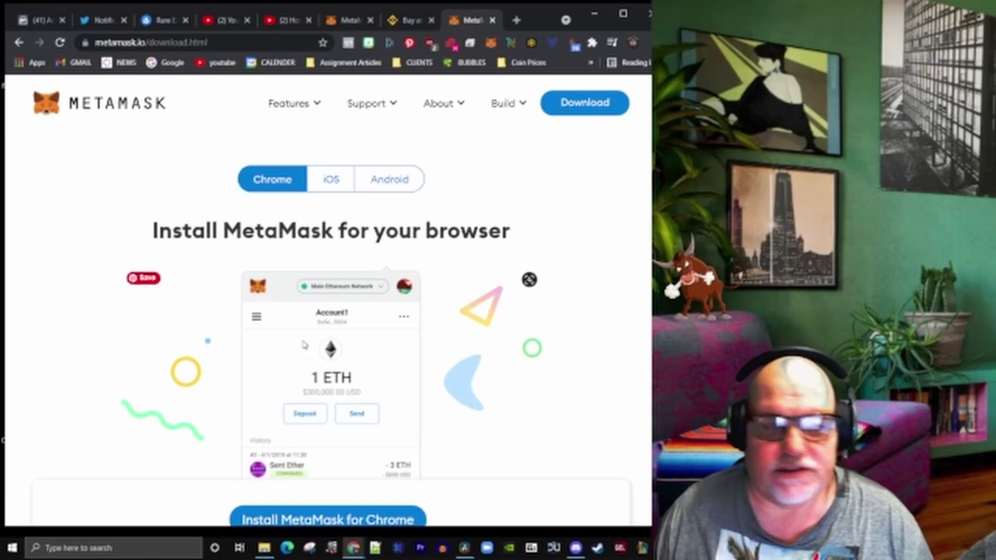
pyautogui.scroll(-4, 267, 336)
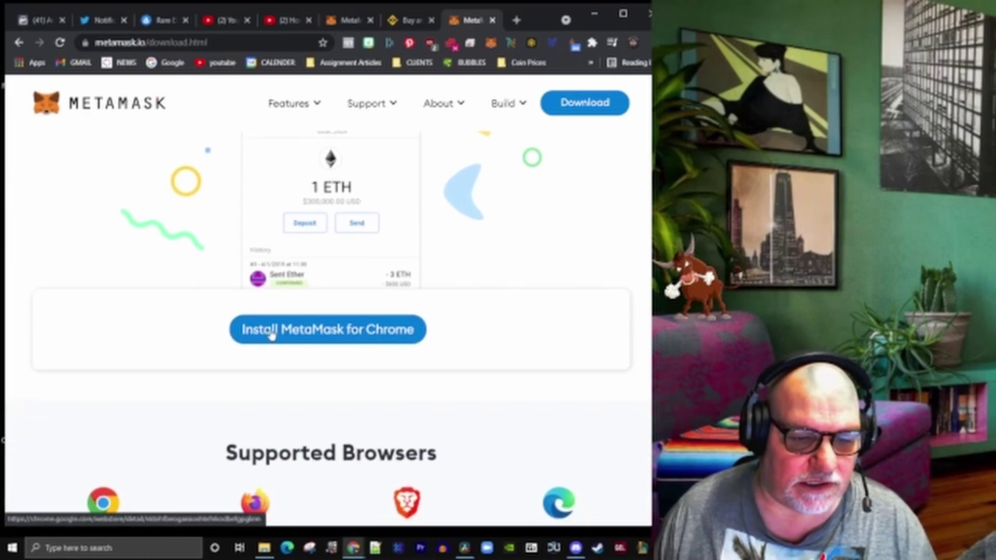
pyautogui.click(271, 335)
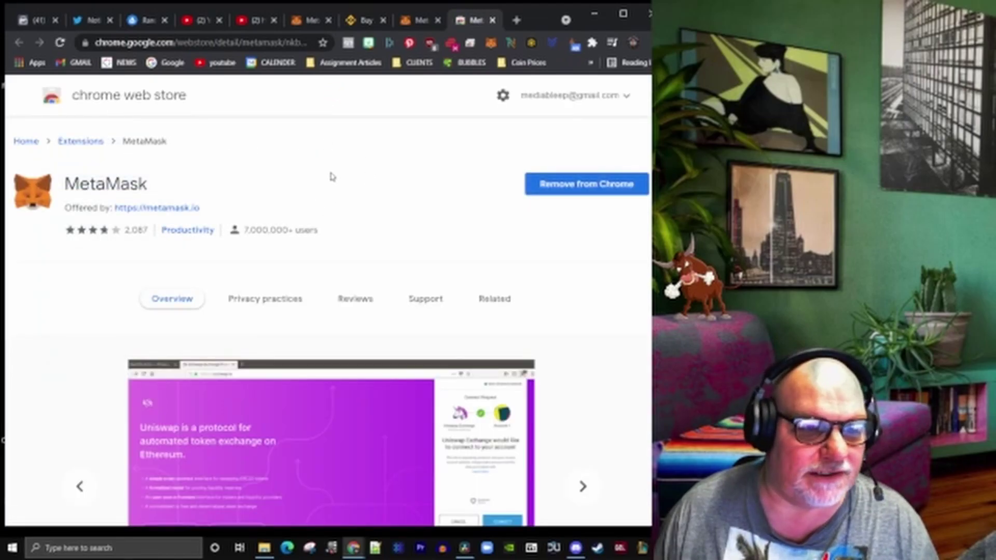
pyautogui.click(492, 20)
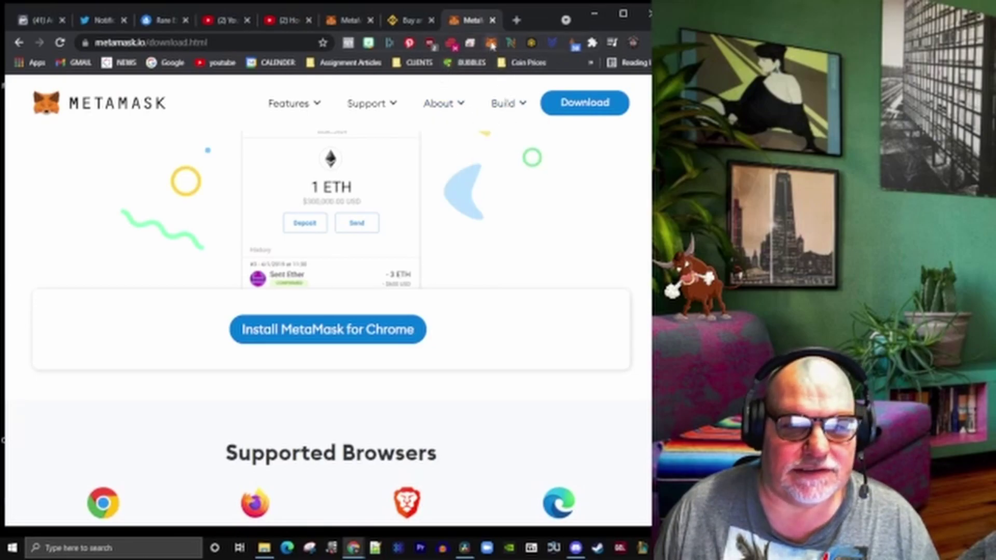
# - Open the MetaMask extension from the toolbar to check the wallet balance
pyautogui.click(491, 43)
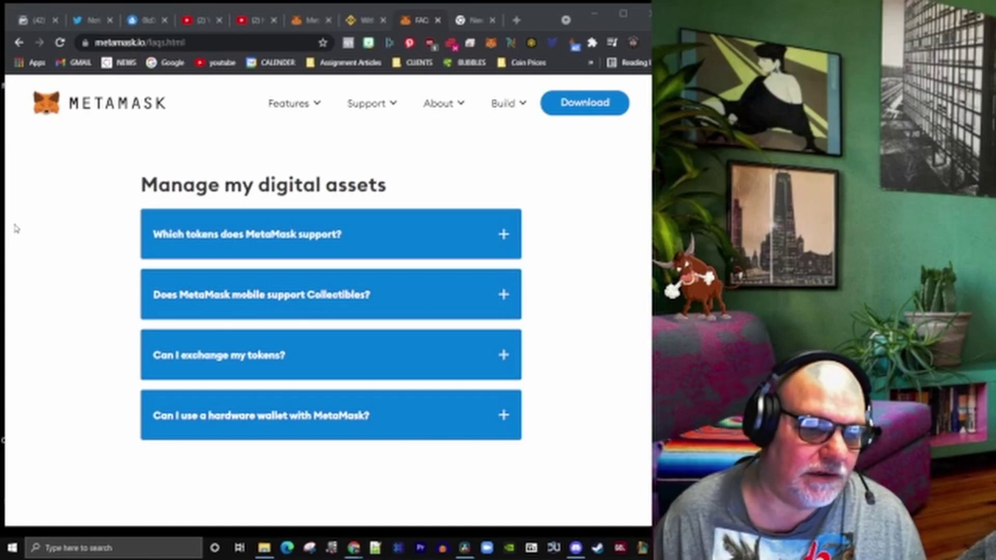
# - Expand and collapse the FAQ answers on supported tokens, Collectibles, token exchanges and hardware wallets
pyautogui.click(279, 242)
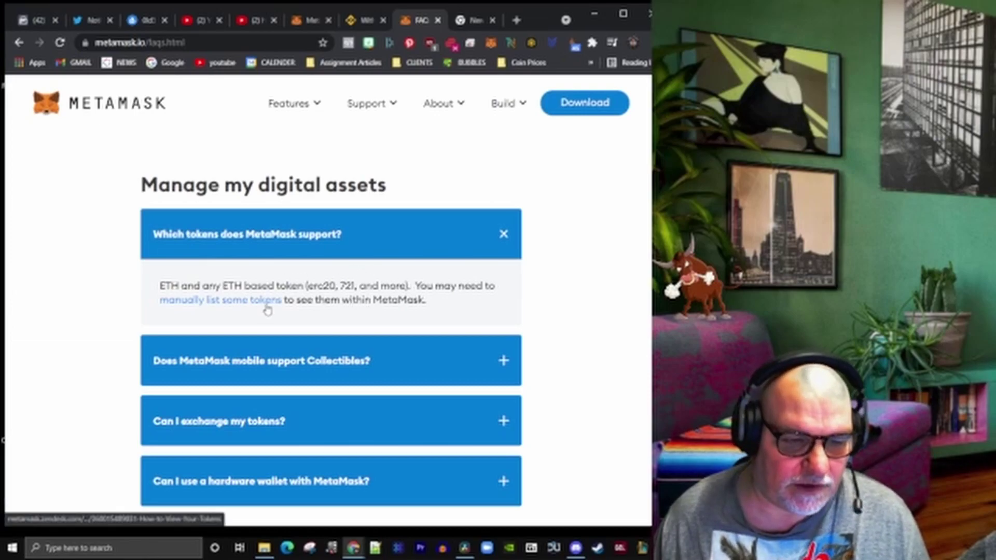
pyautogui.click(349, 249)
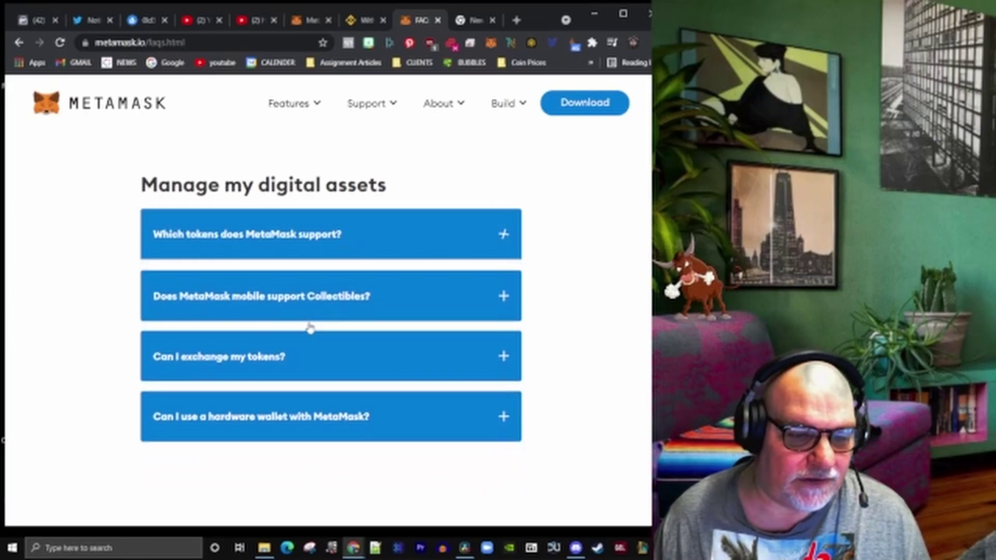
pyautogui.click(275, 298)
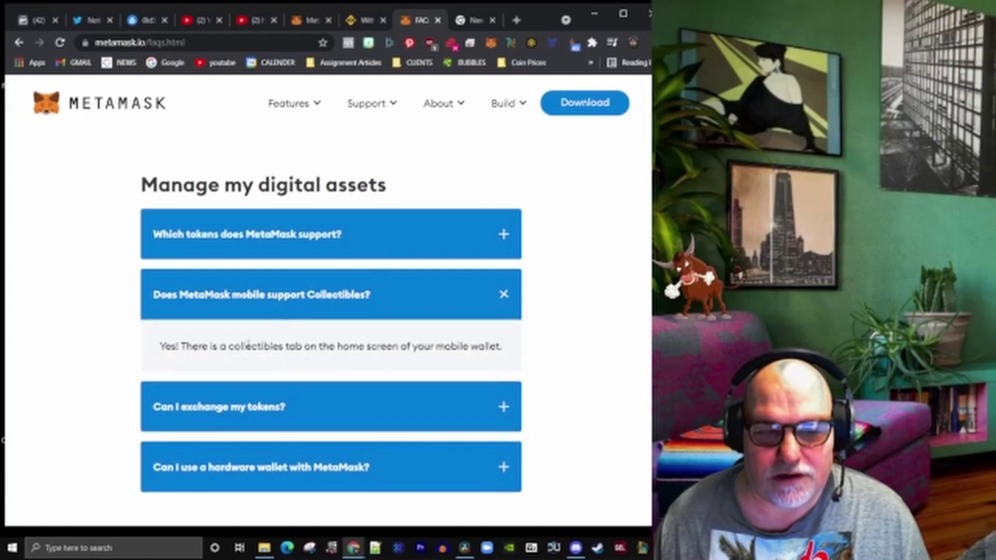
pyautogui.click(305, 294)
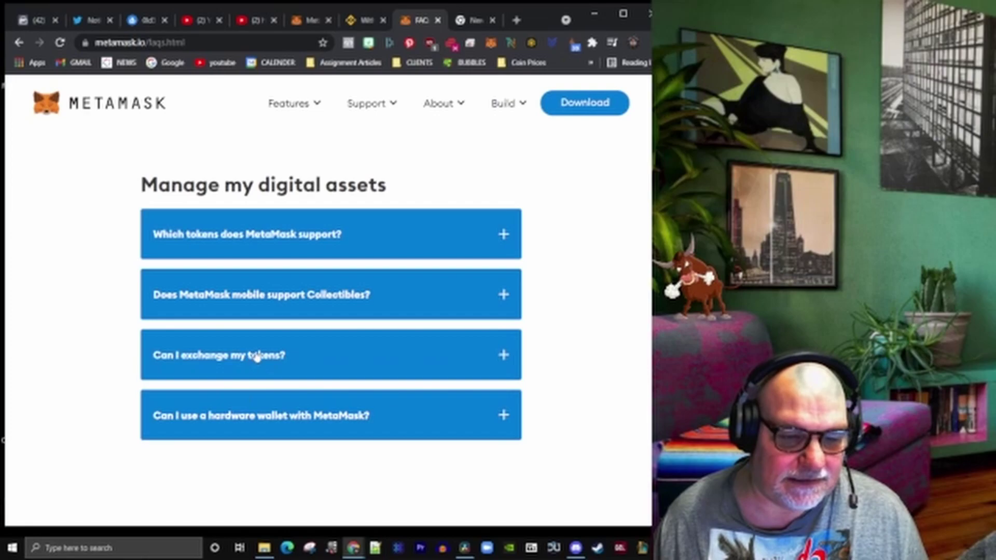
pyautogui.click(255, 356)
pyautogui.click(297, 369)
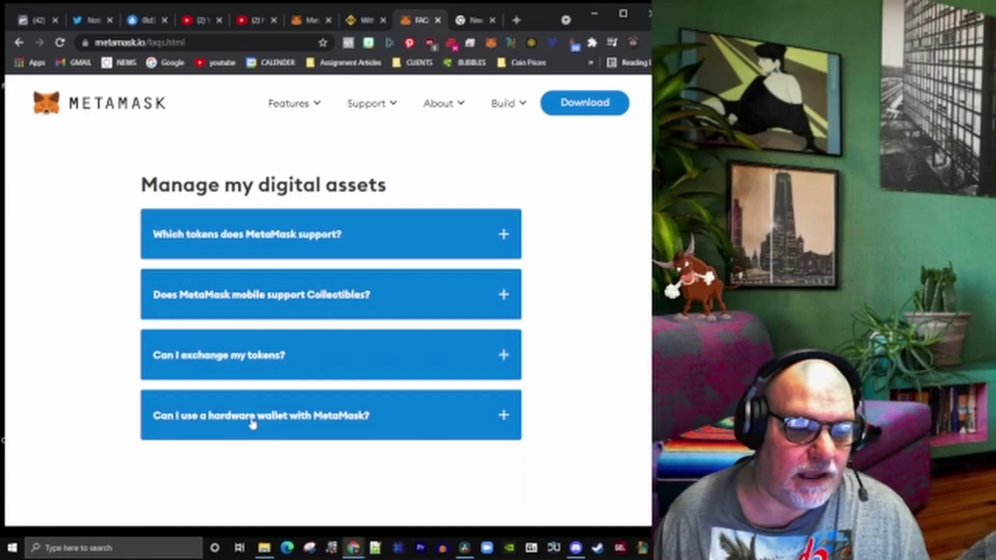
pyautogui.click(252, 424)
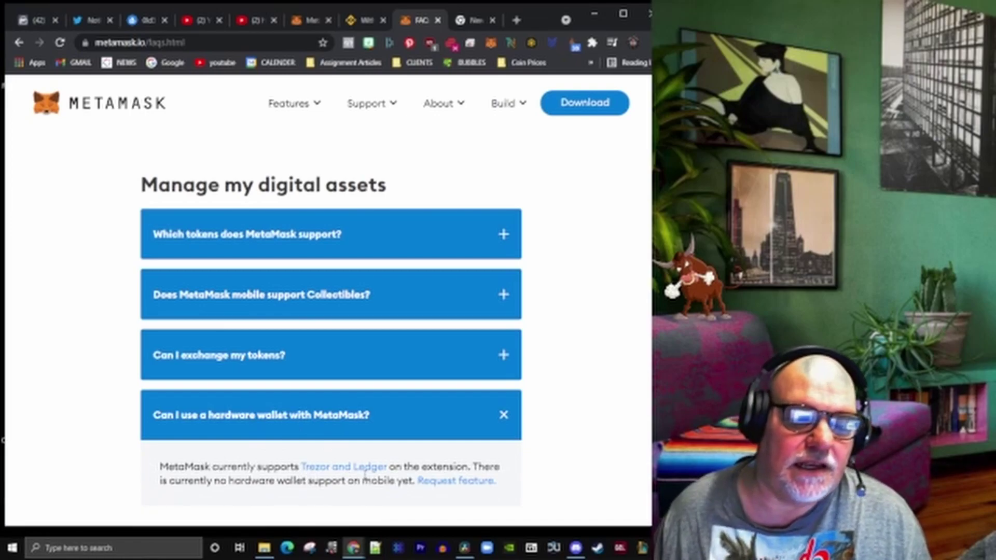
pyautogui.click(273, 418)
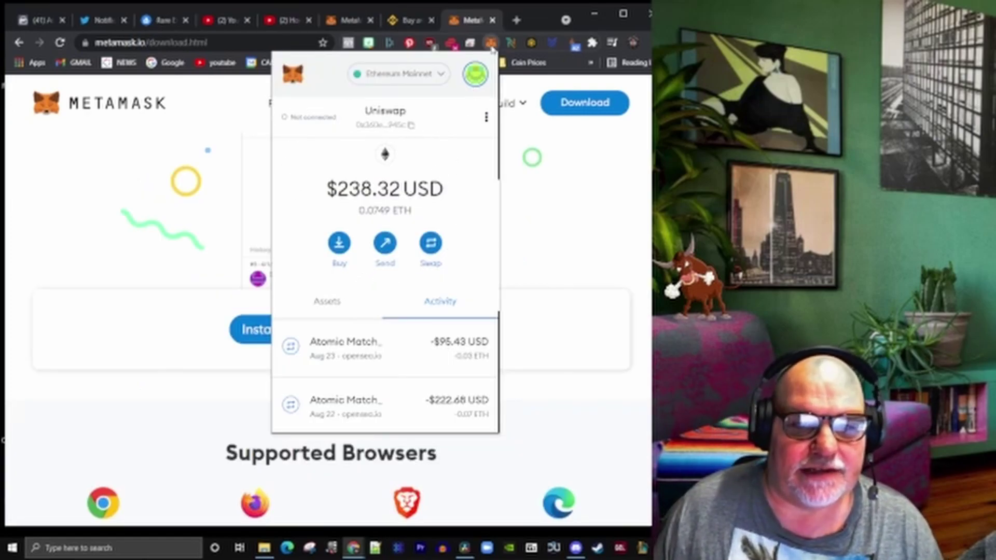
pyautogui.click(492, 47)
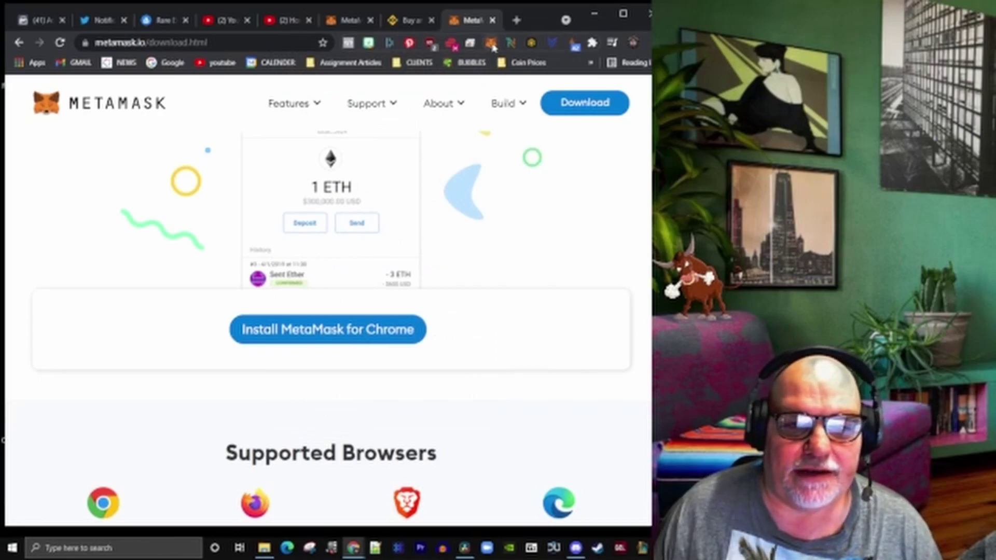
pyautogui.click(492, 45)
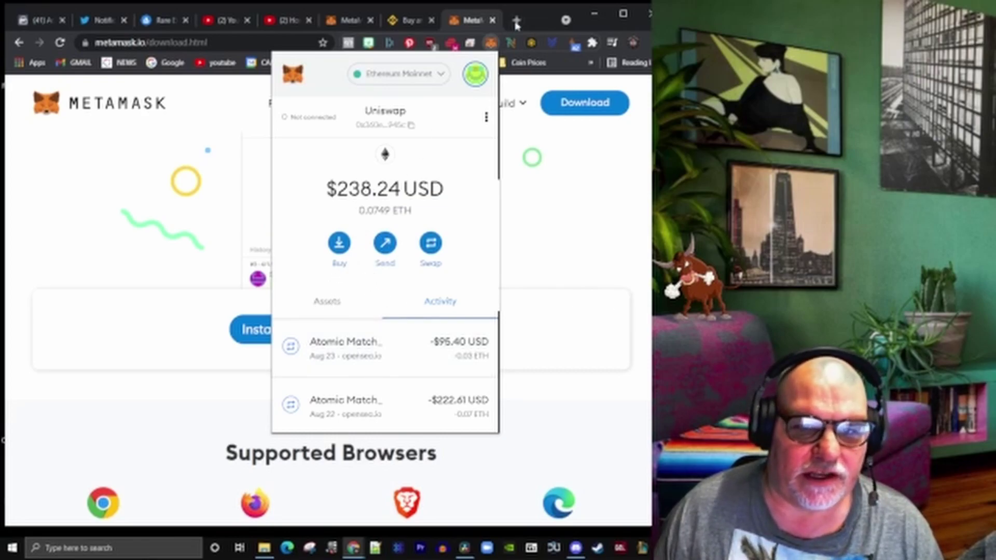
# - In a new tab, search Google for 'opensea', open opensea.io and log out of the account
pyautogui.click(516, 20)
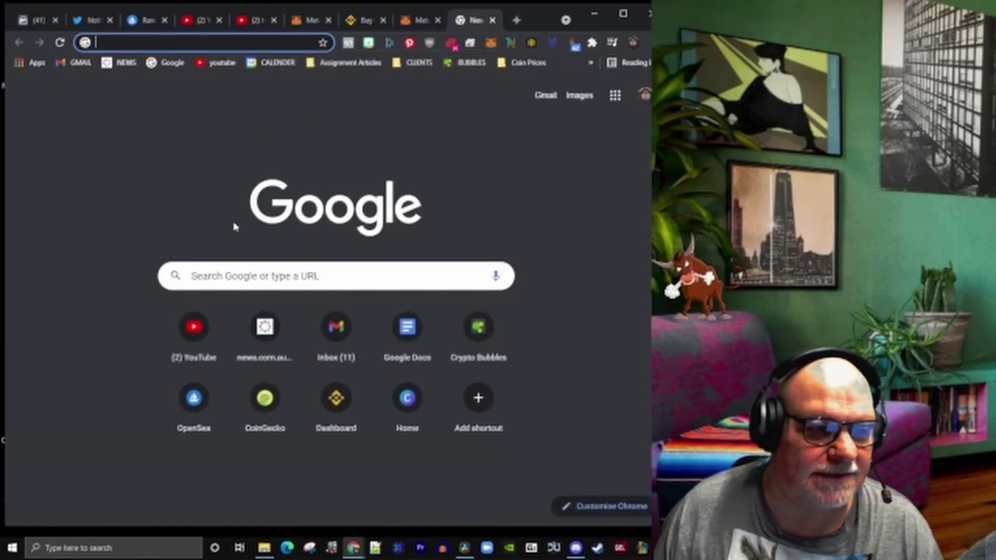
pyautogui.click(220, 275)
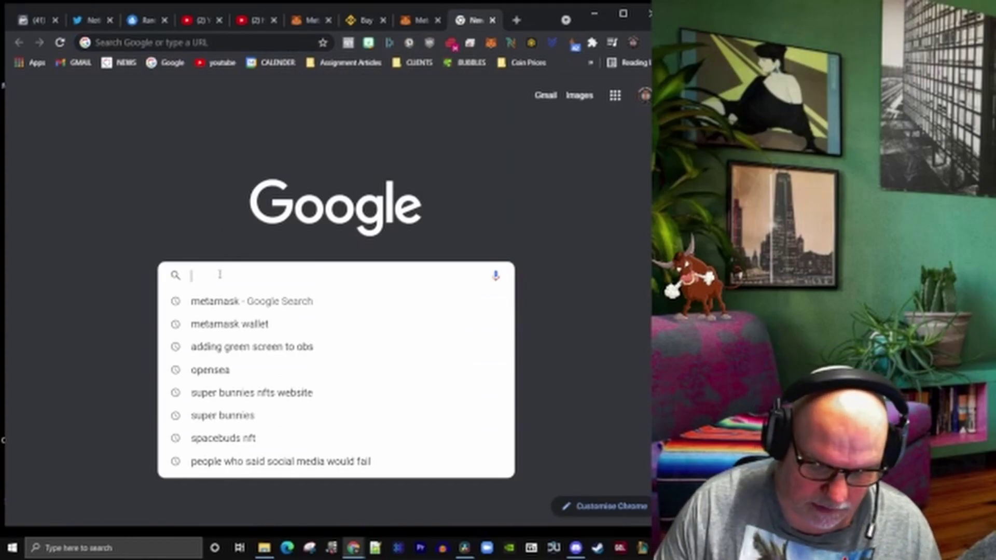
pyautogui.write('opensea')
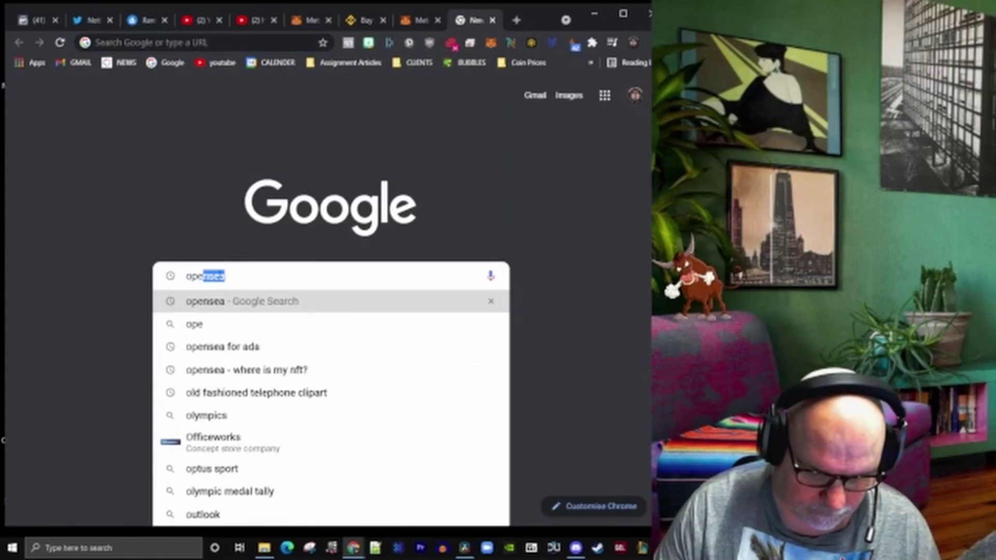
pyautogui.press('Return')
pyautogui.click(215, 224)
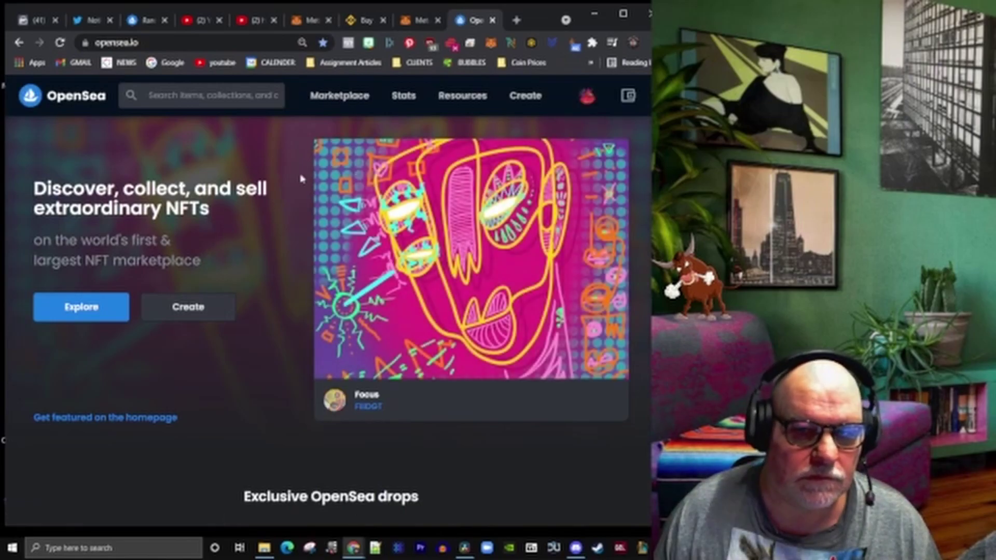
pyautogui.moveTo(587, 95)
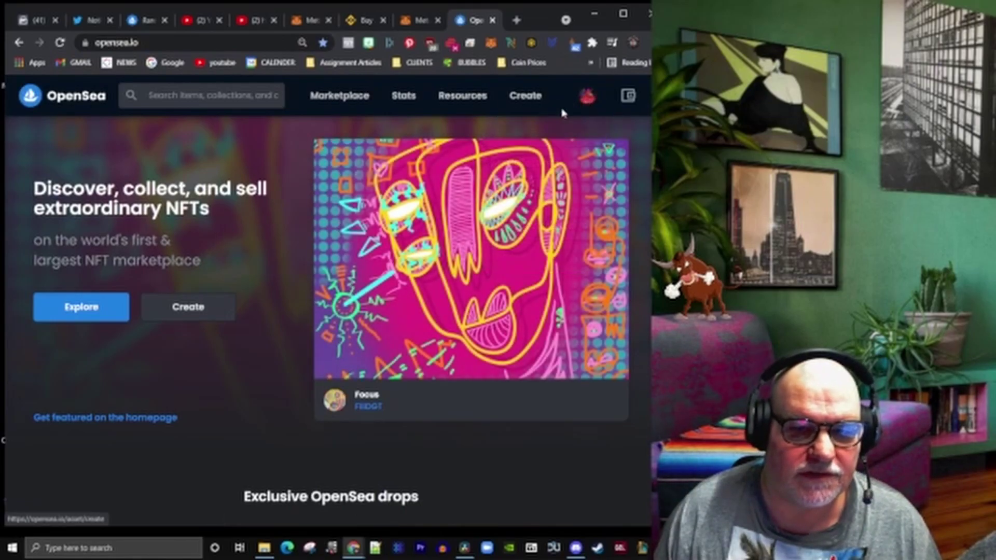
pyautogui.click(517, 264)
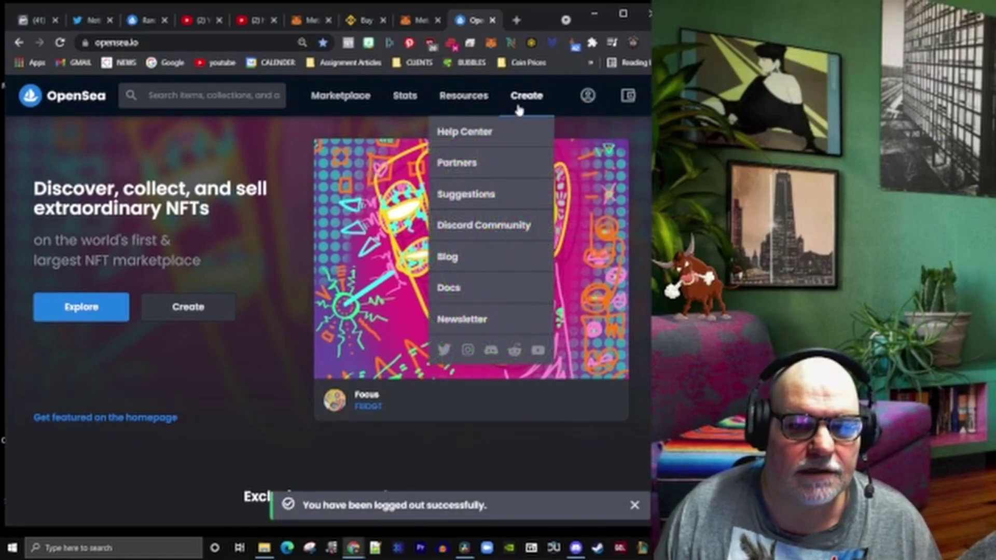
# - Check the MetaMask balance, then sign in to OpenSea with the wallet from the profile icon
pyautogui.click(491, 43)
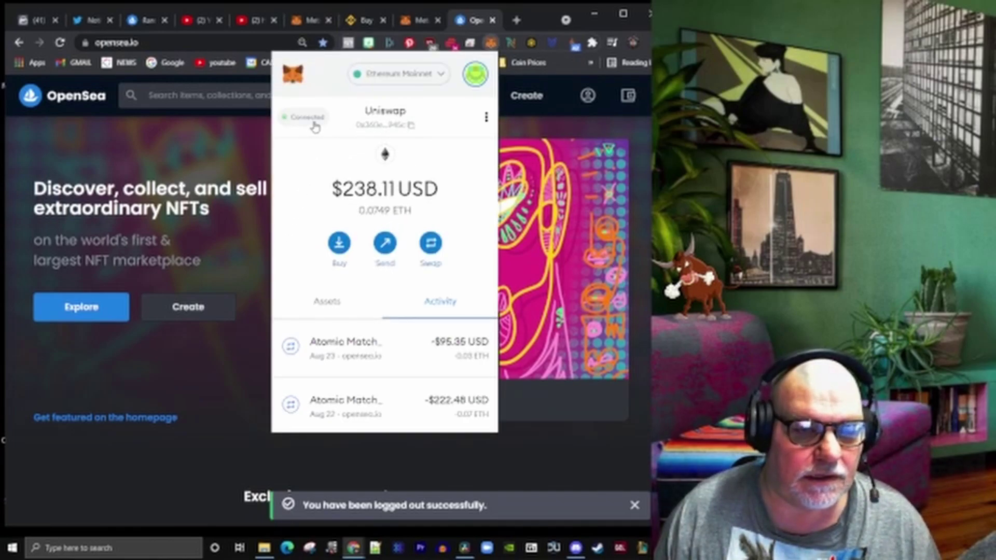
pyautogui.click(491, 43)
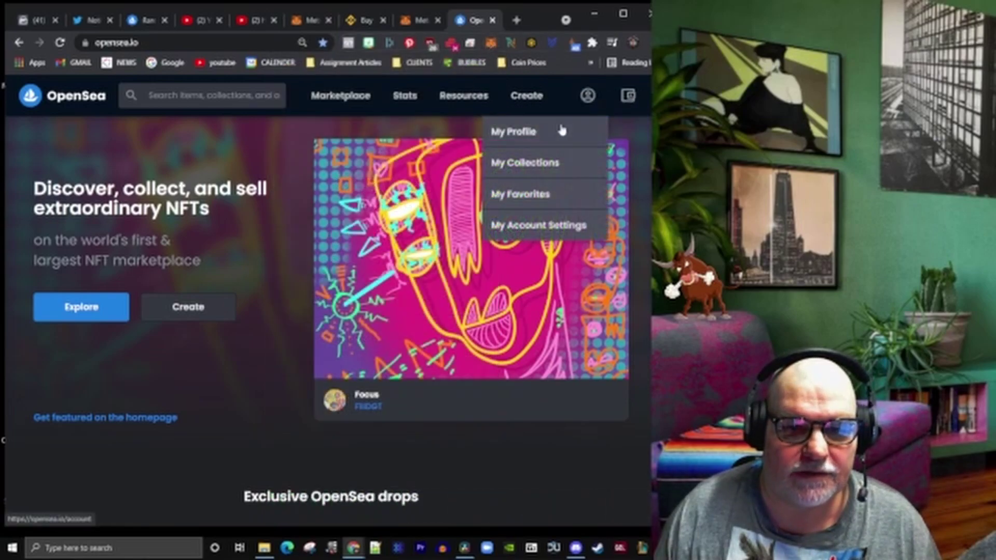
pyautogui.click(590, 96)
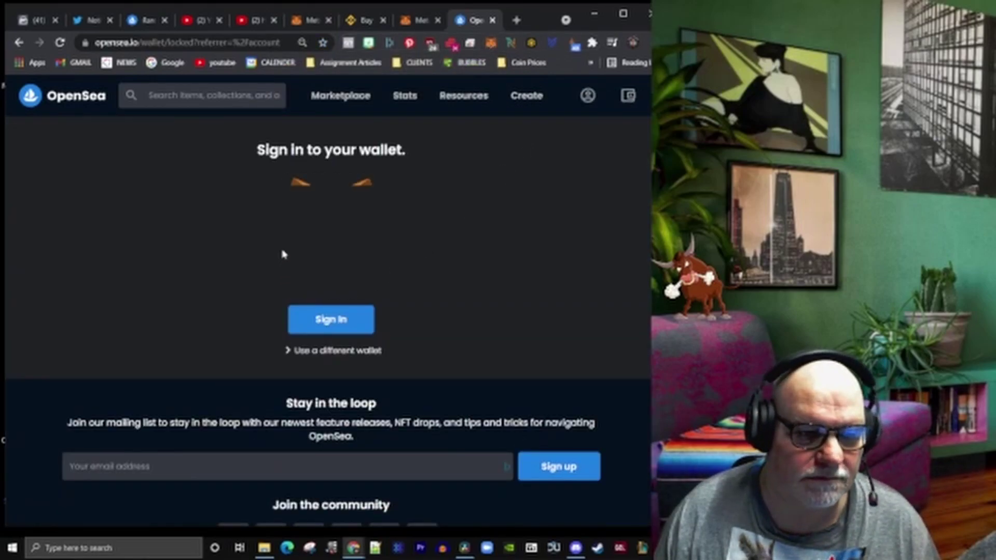
pyautogui.click(306, 330)
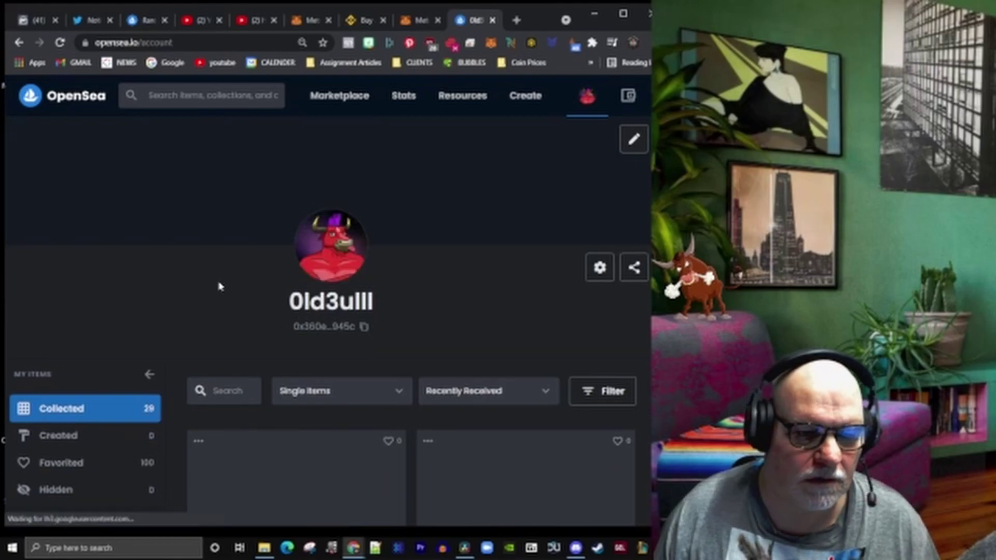
# - Browse My Items, close OpenSea and reopen the wallet showing $238.13 USD
pyautogui.scroll(-5, 218, 285)
pyautogui.scroll(5, 218, 286)
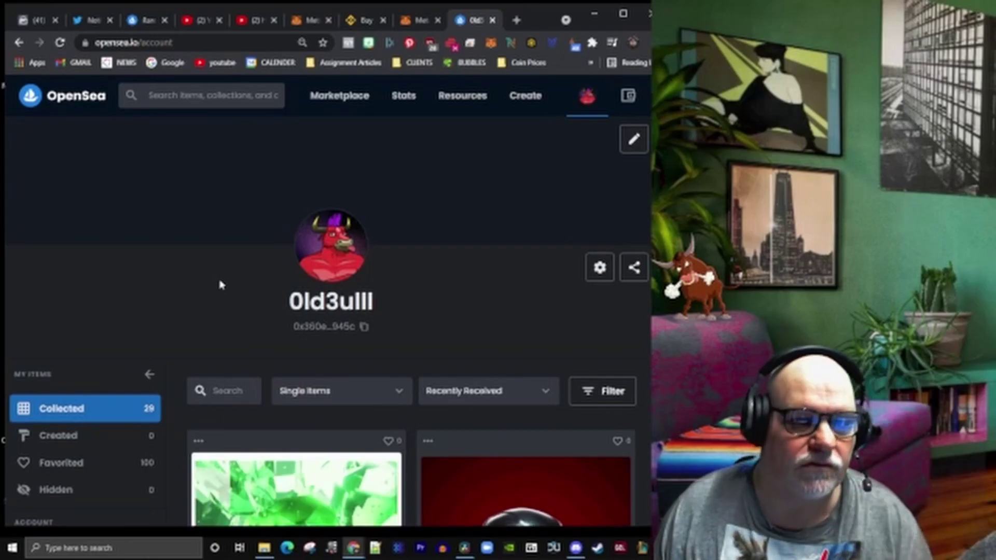
pyautogui.click(492, 19)
pyautogui.click(490, 42)
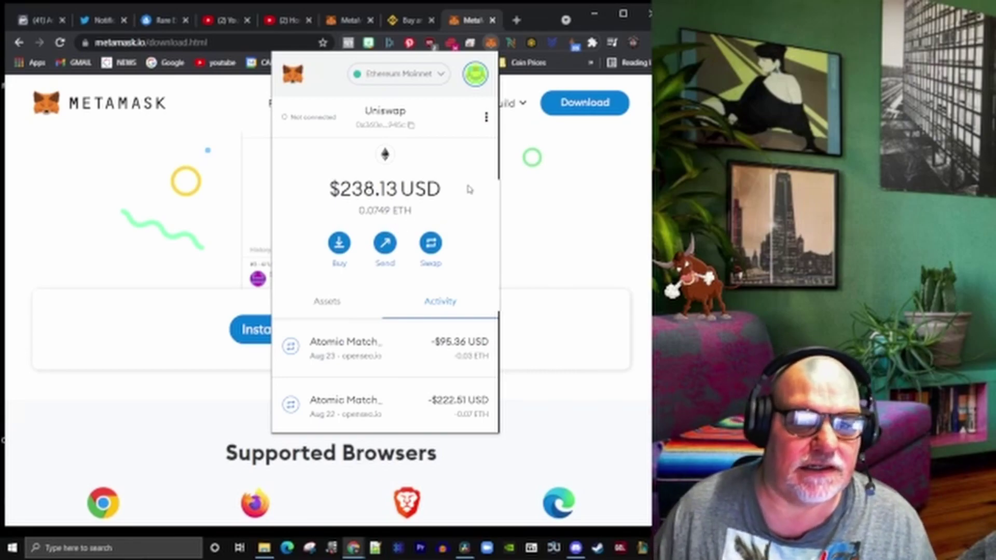
pyautogui.click(491, 42)
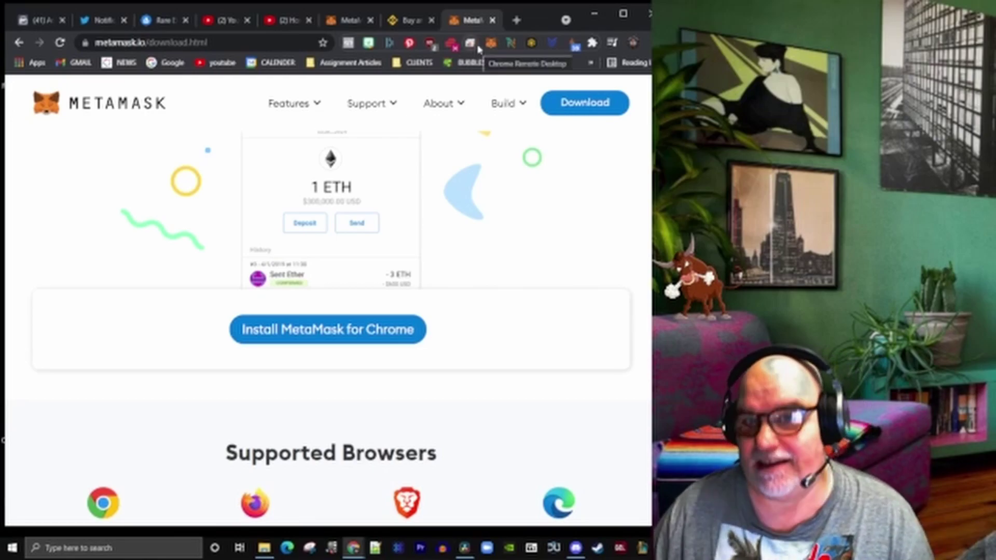
# - On Binance Buy Crypto, enter a 2000 AUD spend from cash balance and choose ETH to receive
pyautogui.click(411, 20)
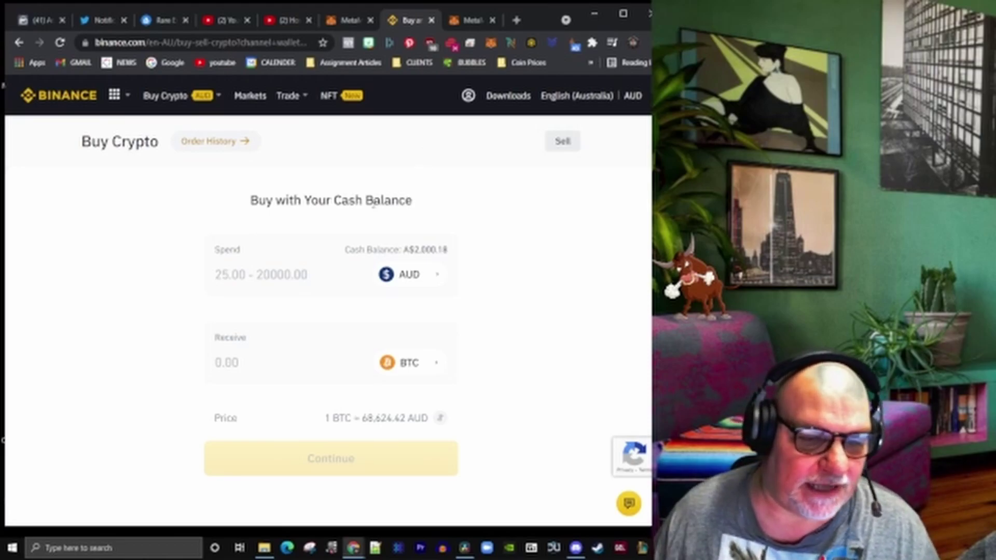
pyautogui.click(253, 270)
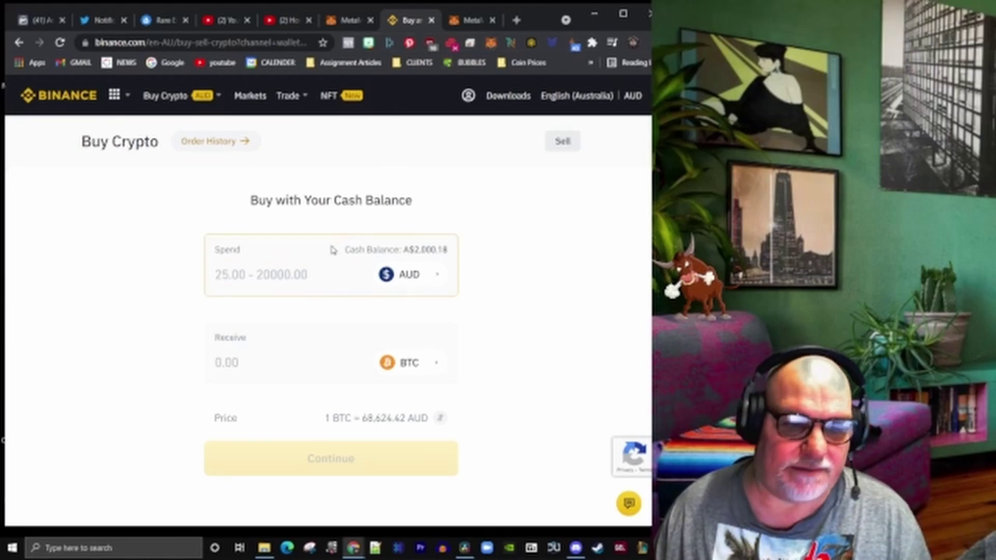
pyautogui.click(266, 274)
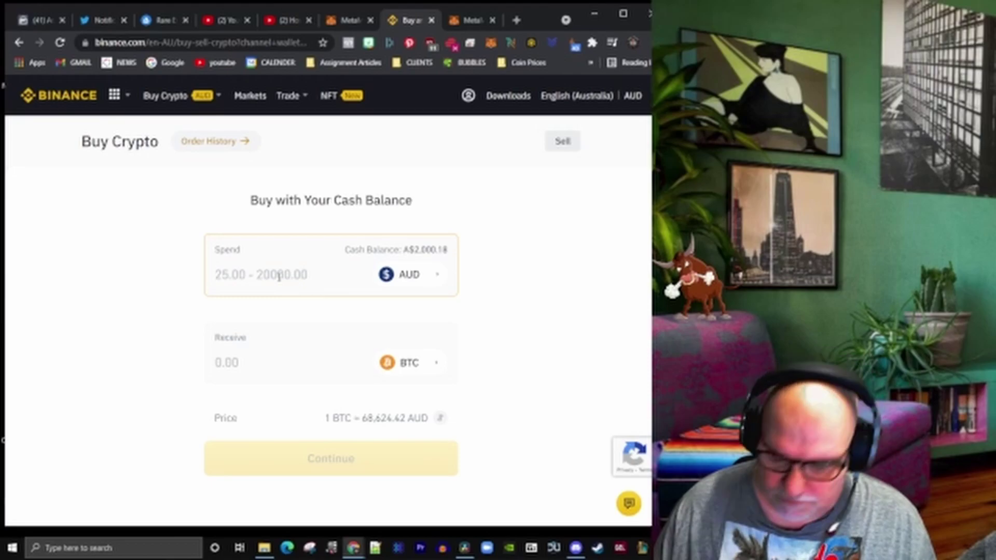
pyautogui.write('2000')
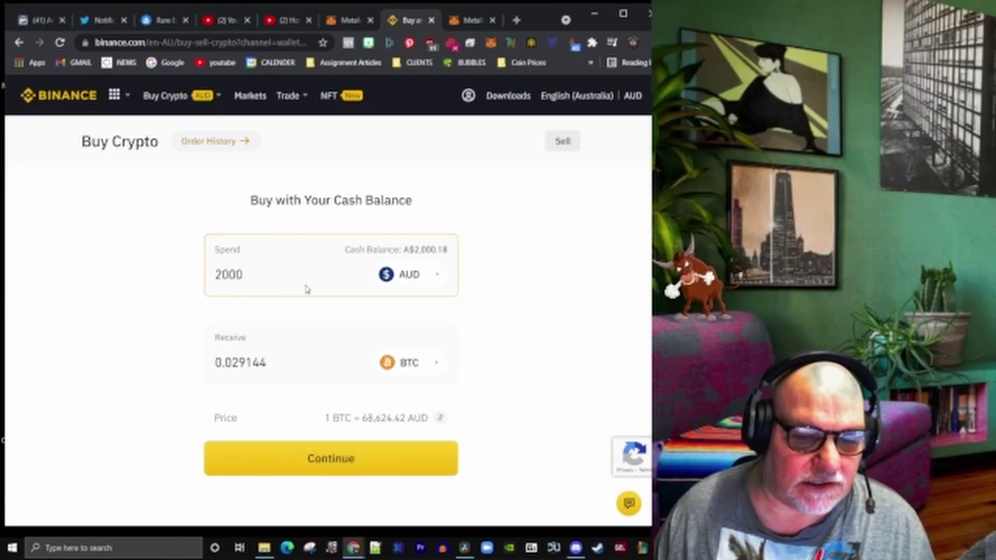
pyautogui.click(422, 366)
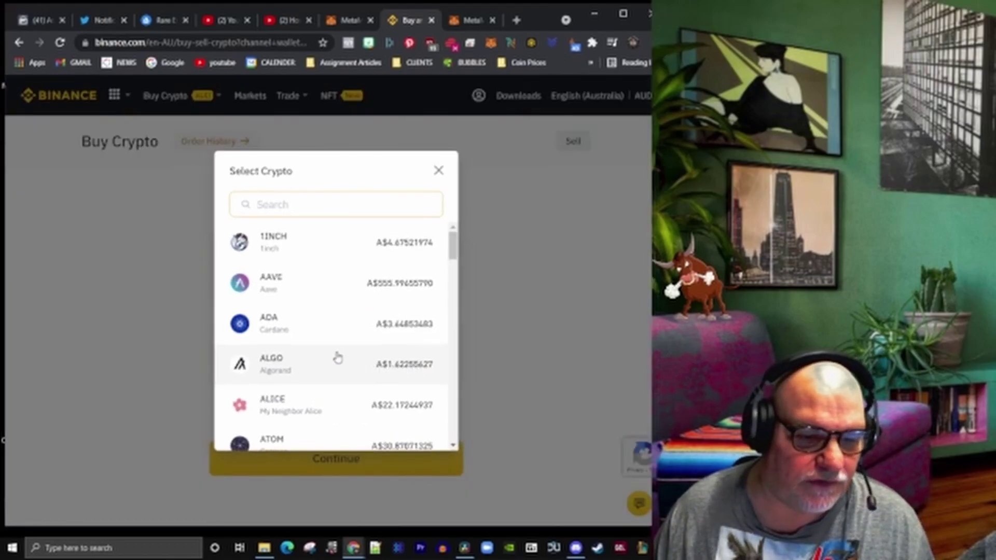
pyautogui.scroll(-10, 334, 357)
pyautogui.scroll(-2, 337, 357)
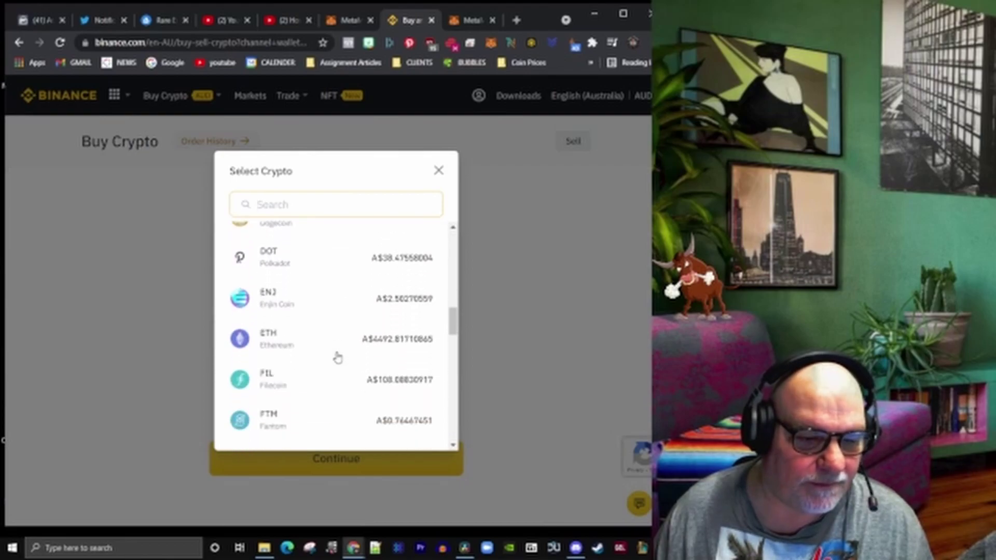
pyautogui.click(283, 345)
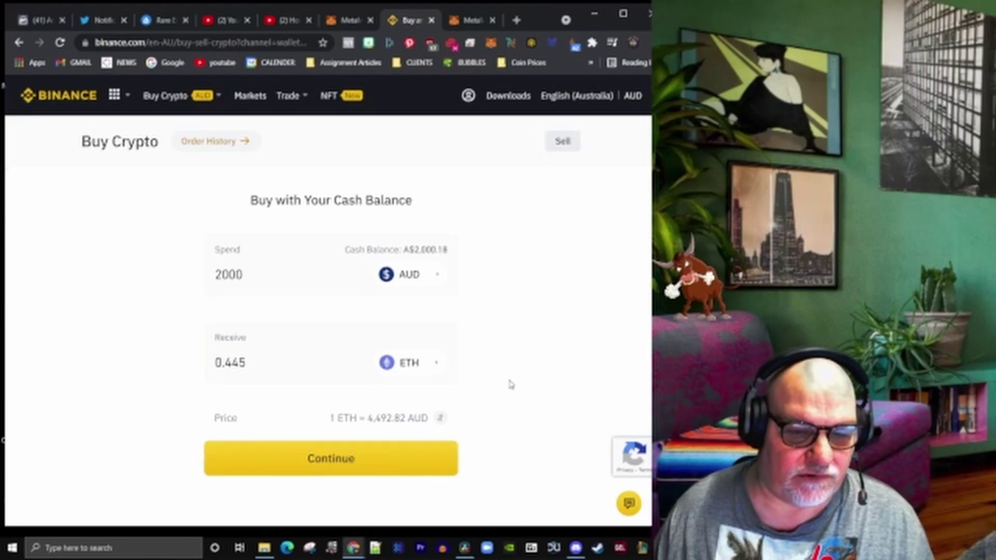
pyautogui.scroll(-1, 509, 384)
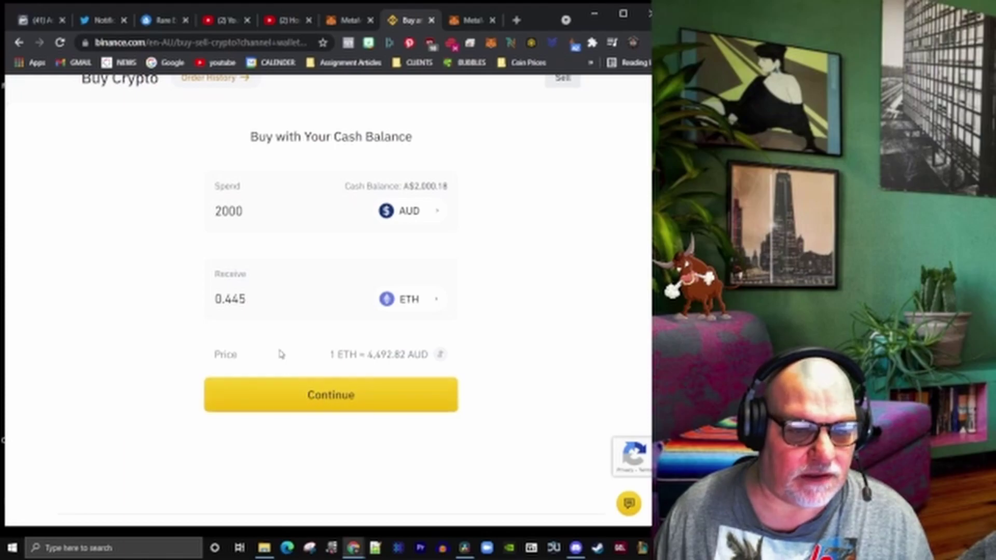
# - Continue to the order review and confirm buying 0.44545095 ETH for 2000 AUD
pyautogui.click(331, 400)
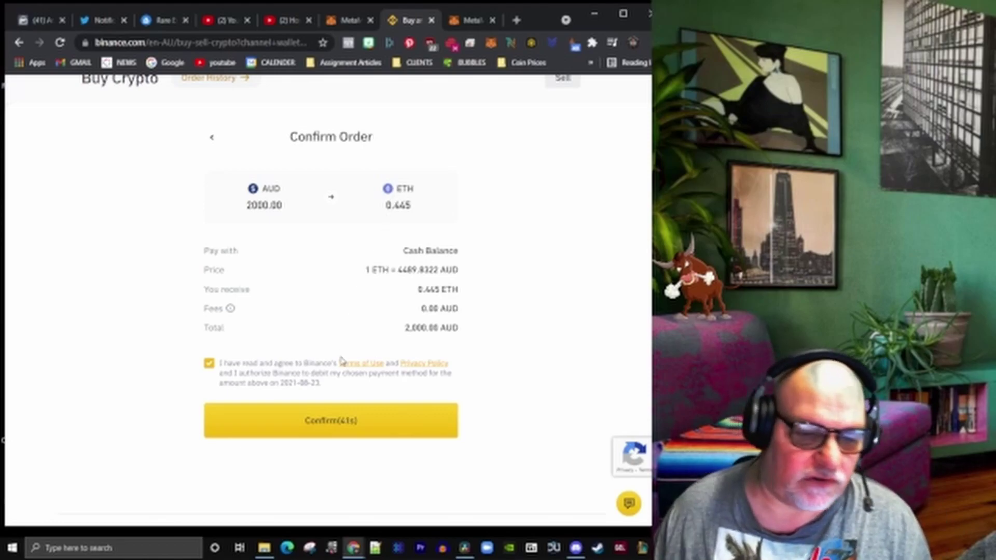
pyautogui.click(325, 420)
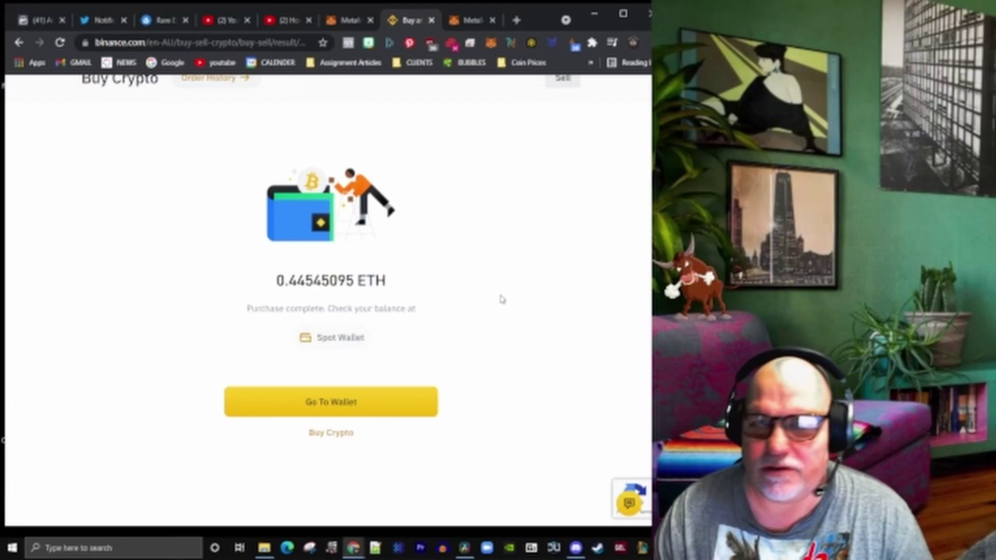
# - Open the Spot Wallet showing 0.44545095 ETH, then bring up MetaMask at 0.0749 ETH
pyautogui.click(313, 403)
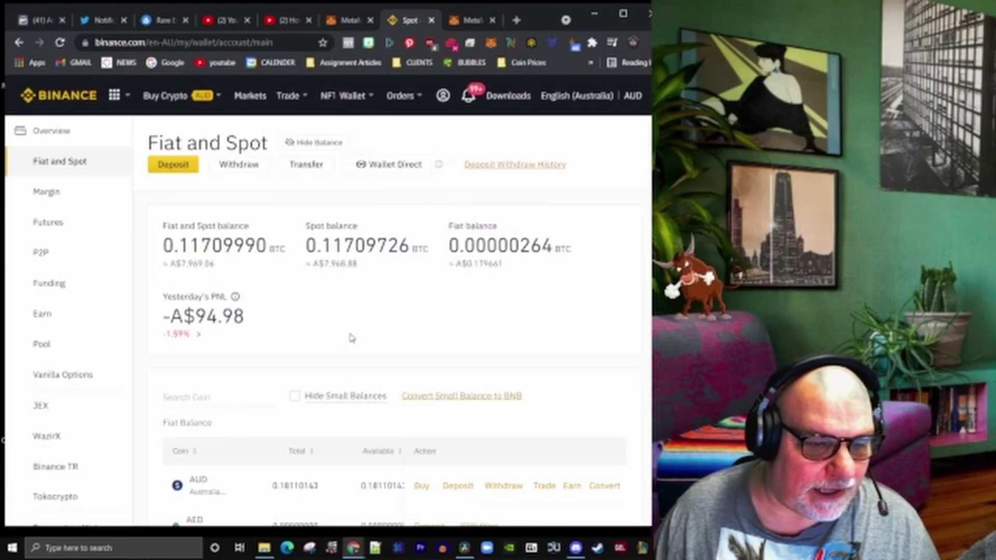
pyautogui.scroll(-7, 351, 338)
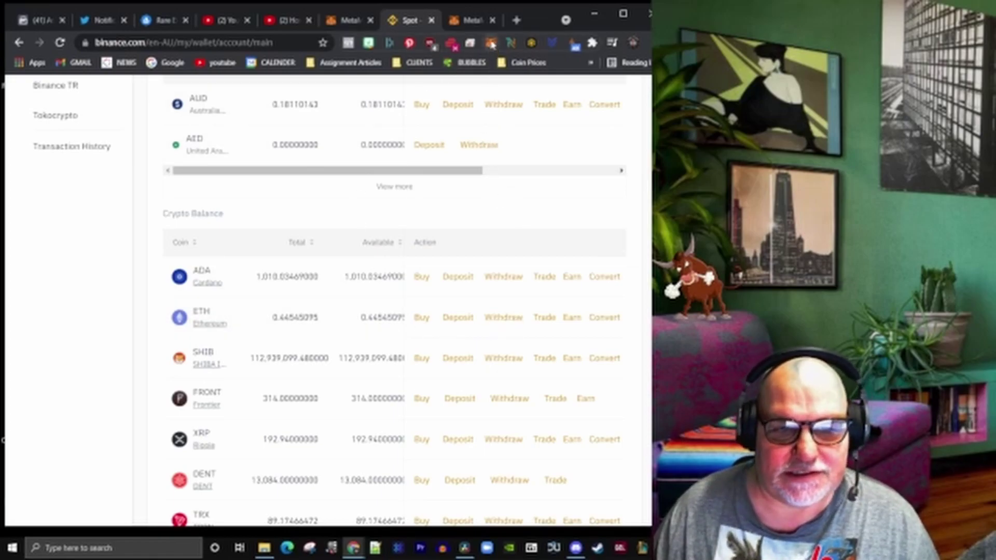
pyautogui.click(488, 44)
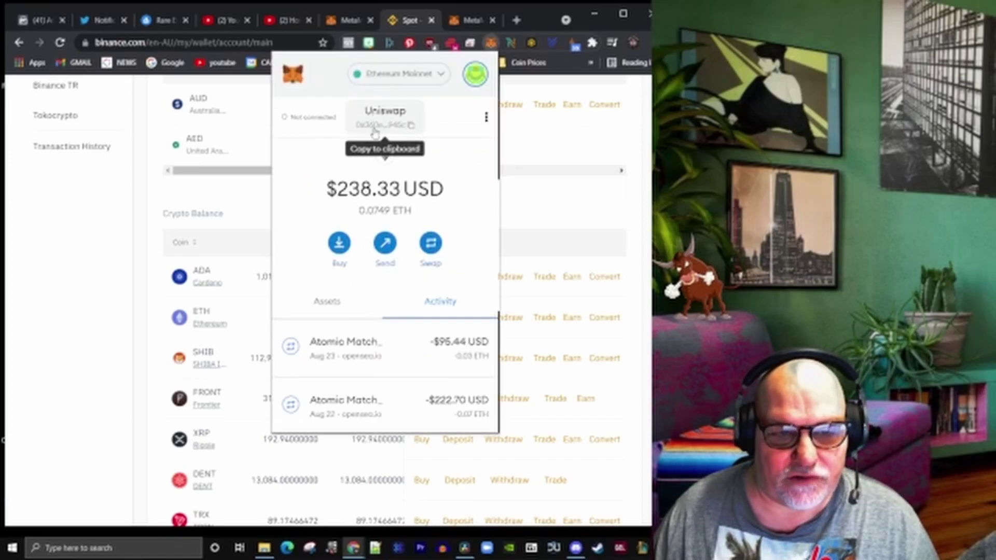
# - Switch MetaMask to BSC Mainnet and back to Ethereum Mainnet, then copy the account address
pyautogui.click(431, 78)
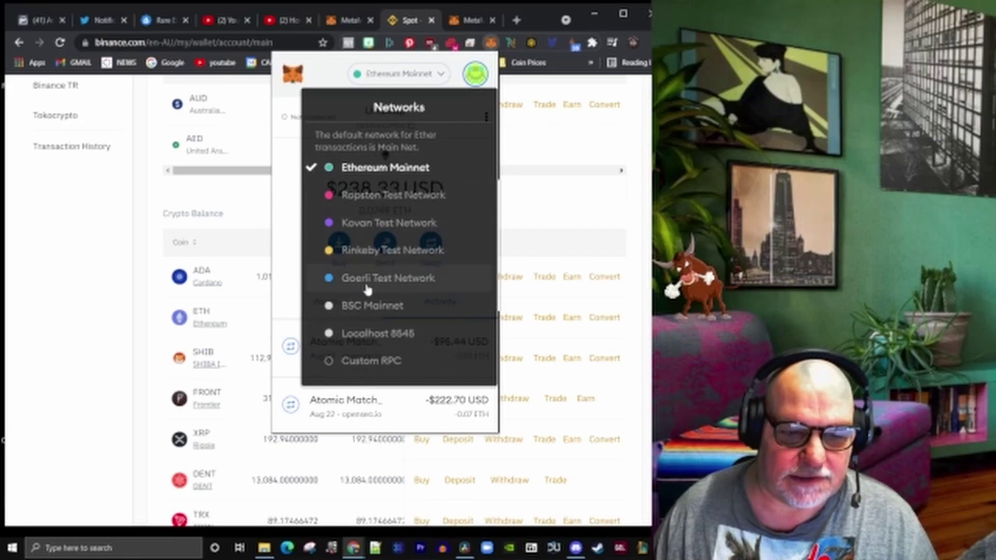
pyautogui.click(363, 307)
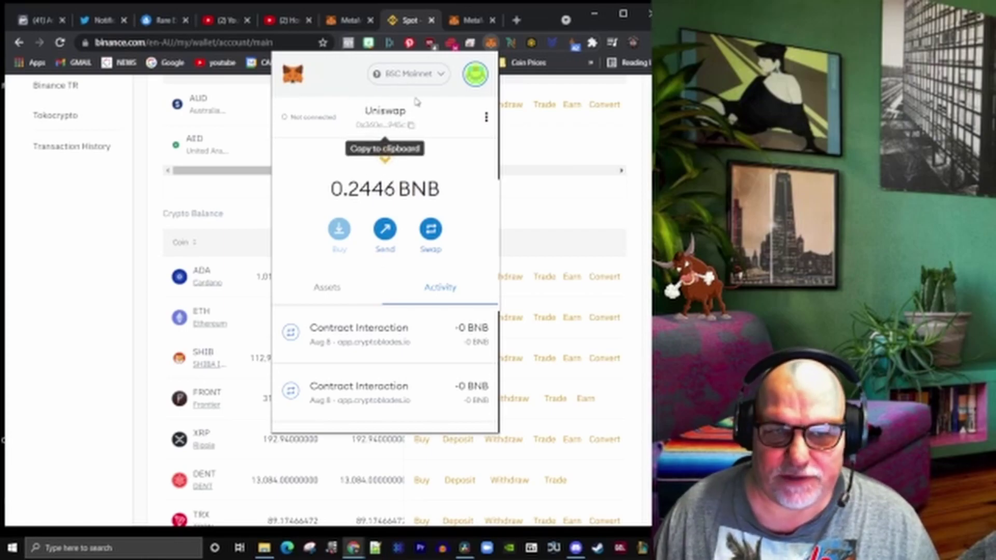
pyautogui.click(413, 73)
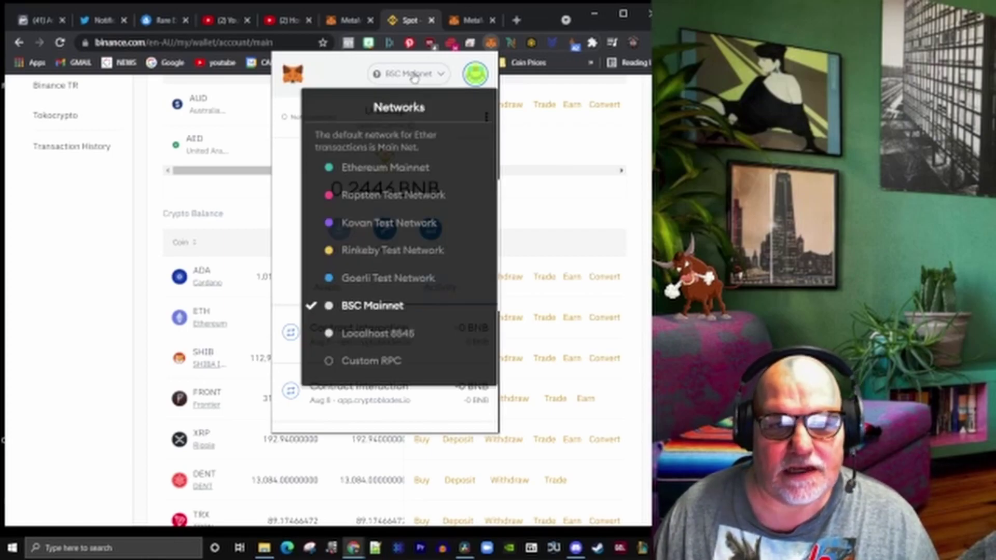
pyautogui.click(365, 175)
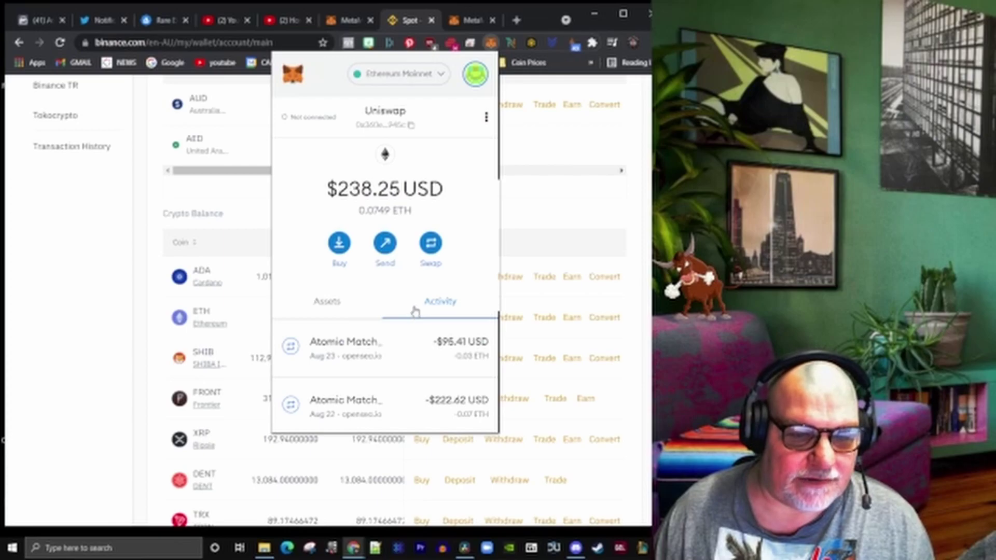
pyautogui.click(380, 127)
# - Start an ETH withdrawal in Binance with the copied MetaMask wallet address pasted as destination
pyautogui.click(490, 42)
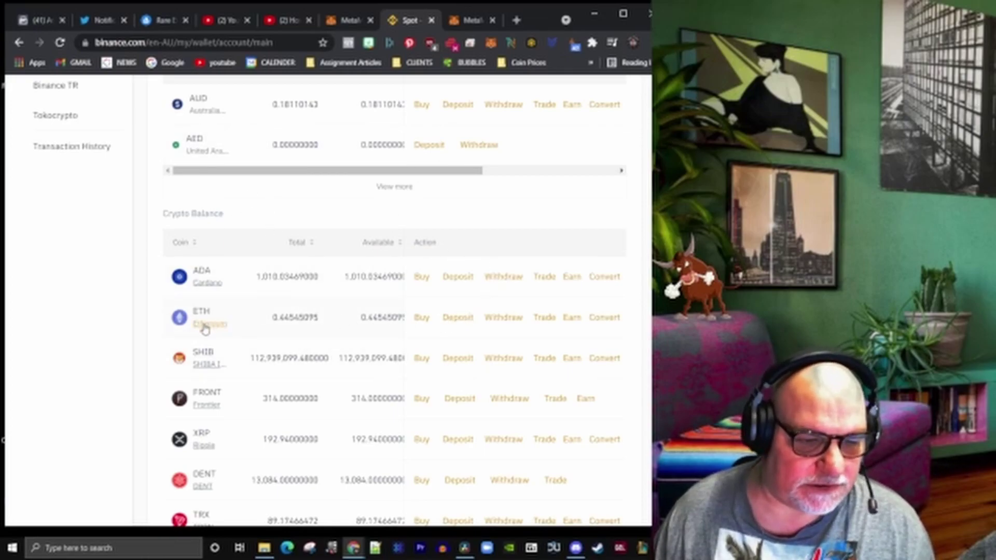
pyautogui.click(499, 319)
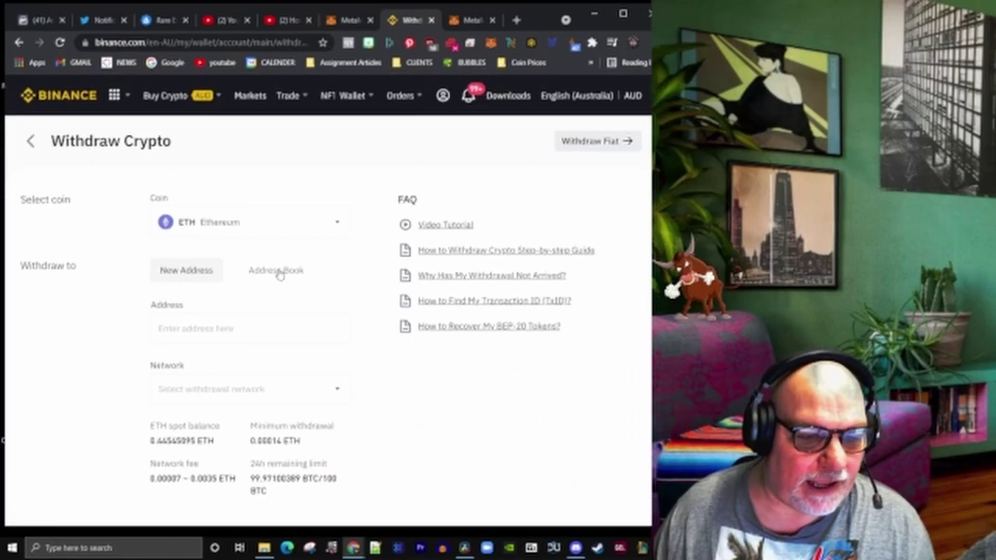
pyautogui.click(207, 317)
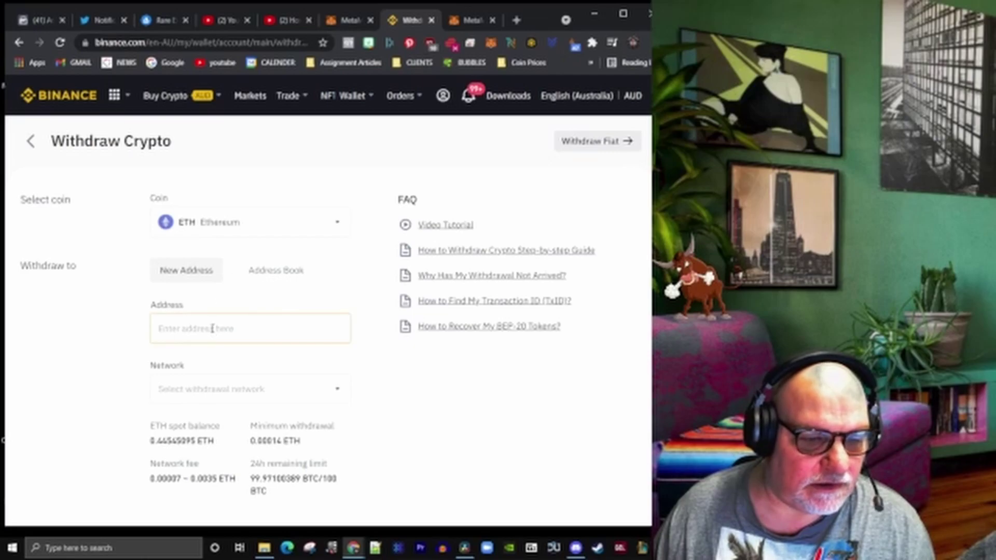
pyautogui.rightClick(184, 326)
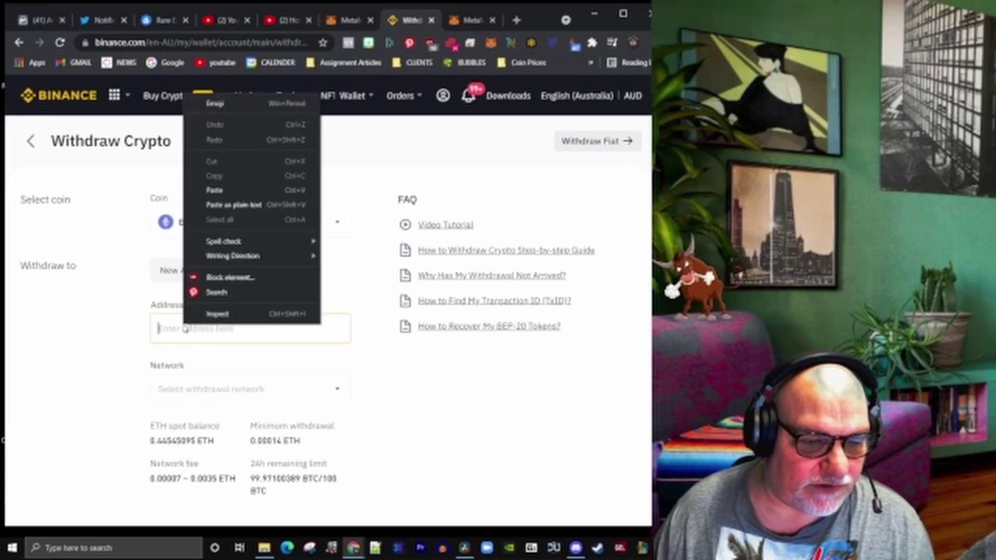
pyautogui.click(221, 194)
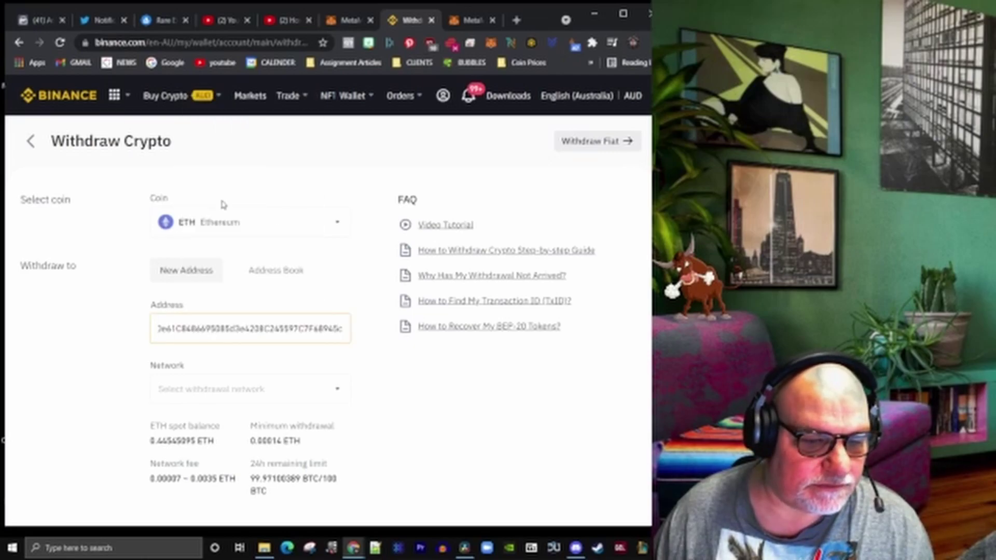
pyautogui.click(372, 357)
pyautogui.click(242, 332)
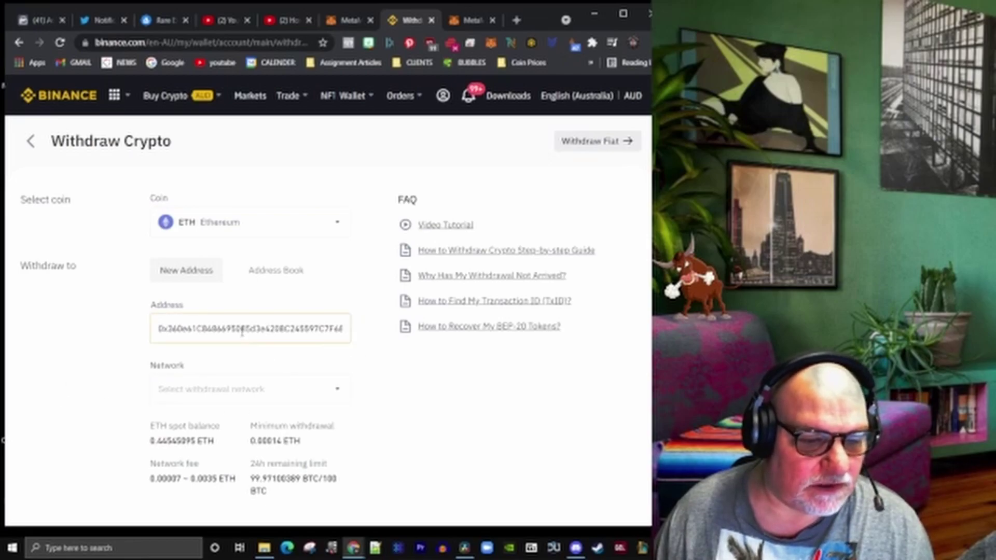
# - Choose Ethereum (ERC20) as the withdrawal network
pyautogui.click(255, 388)
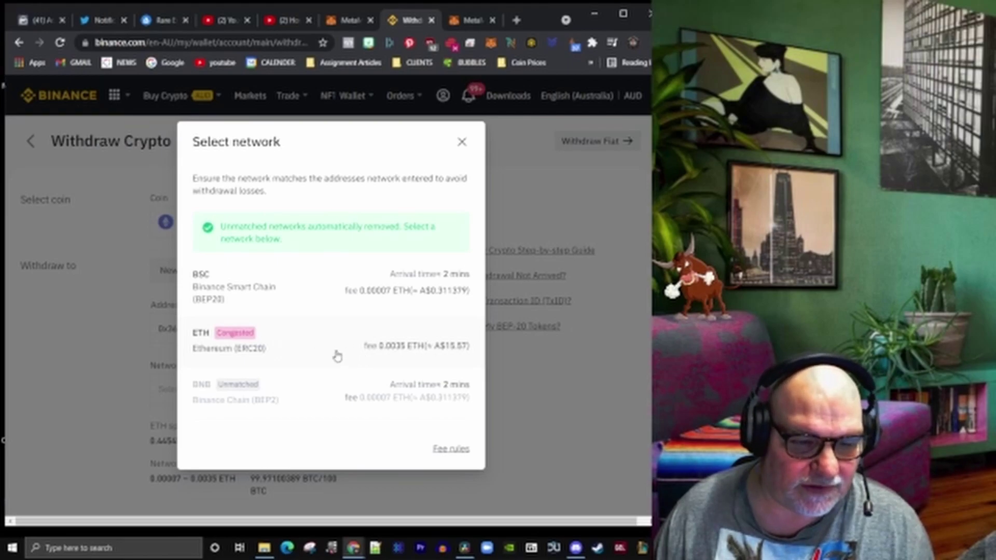
pyautogui.click(290, 349)
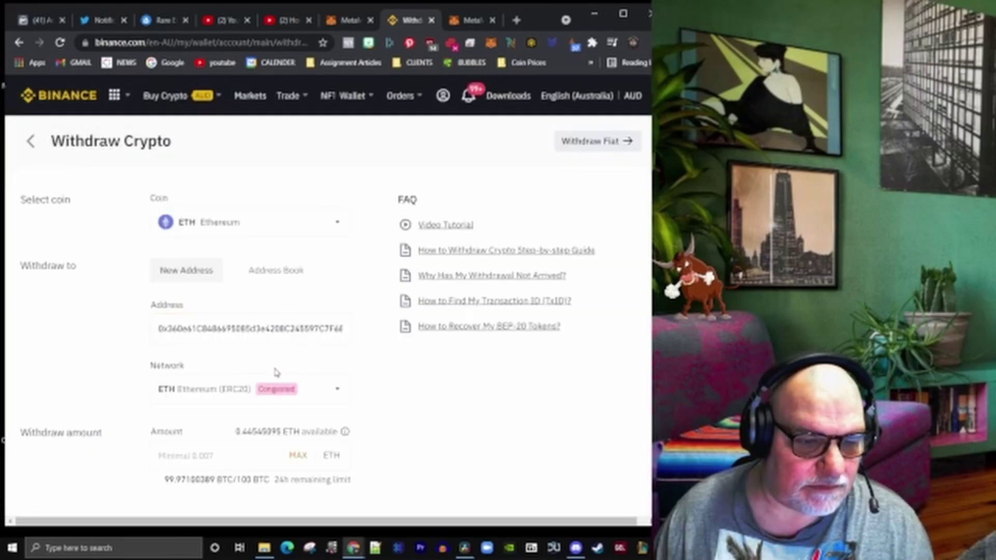
pyautogui.scroll(-1, 396, 413)
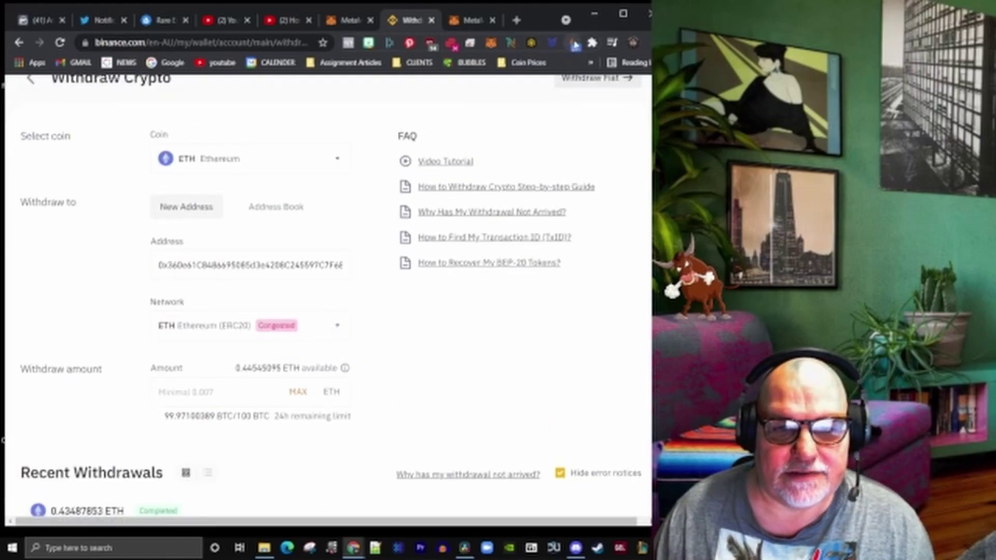
pyautogui.click(573, 44)
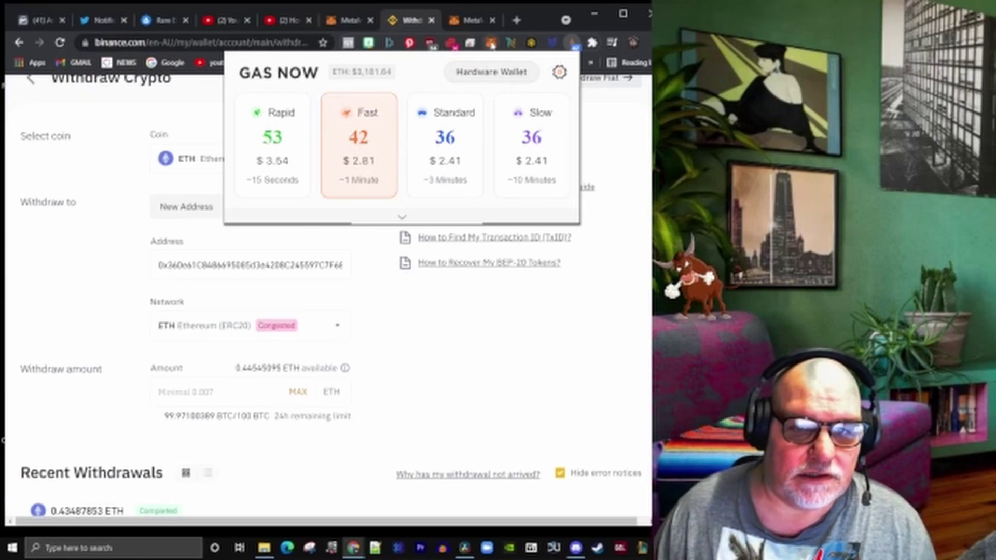
pyautogui.click(571, 43)
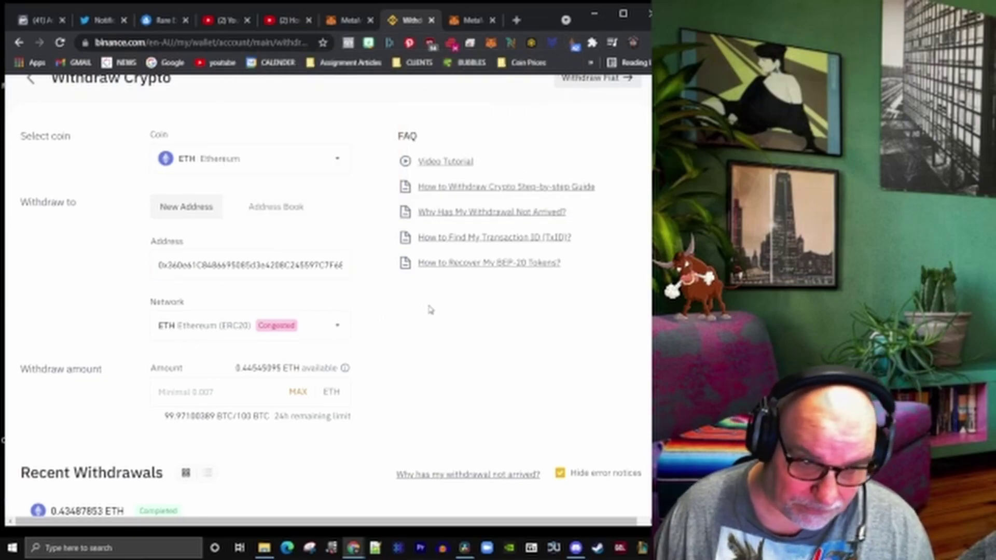
# - Set the amount to the full 0.44545095 ETH balance and bring up the withdrawal confirmation
pyautogui.scroll(-1, 430, 309)
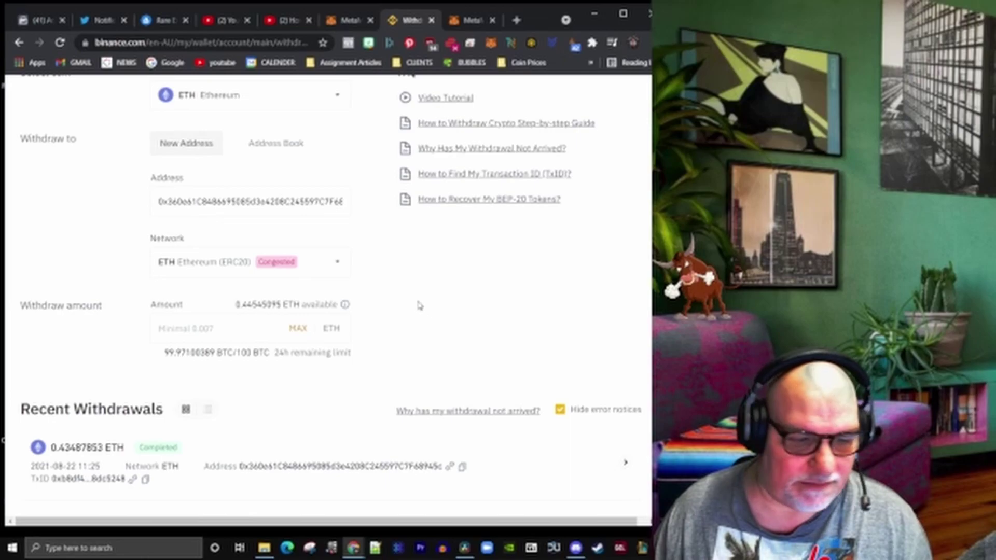
pyautogui.scroll(-2, 418, 305)
pyautogui.scroll(3, 418, 305)
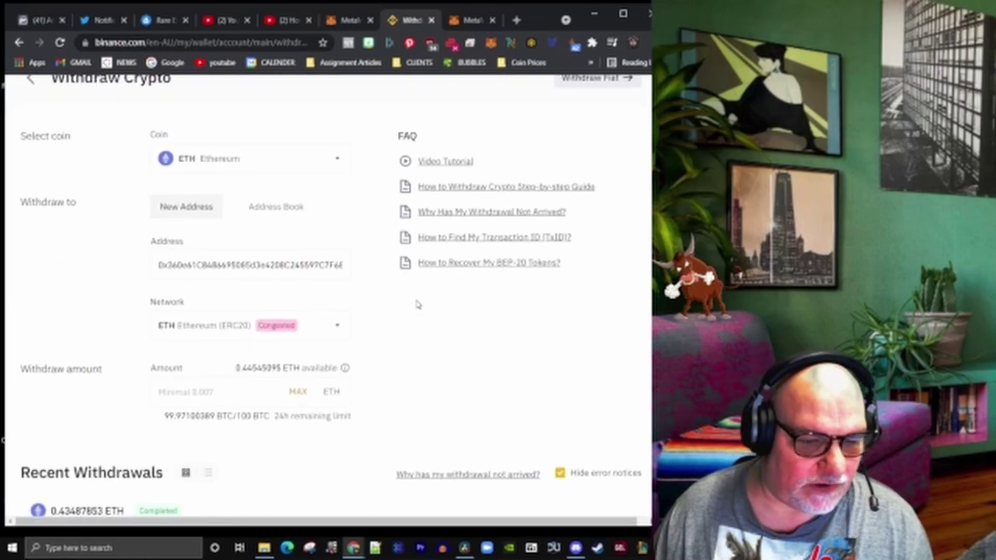
pyautogui.scroll(-1, 418, 305)
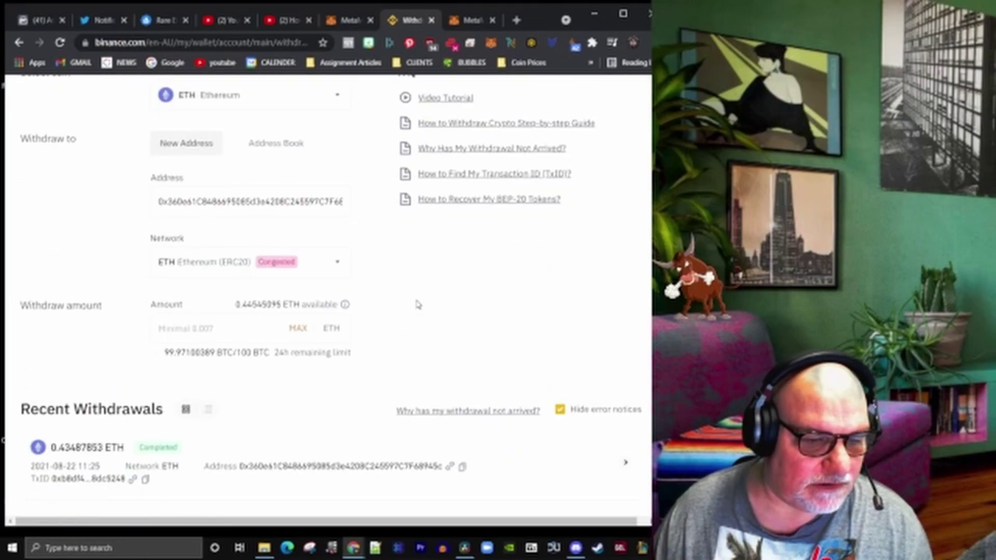
pyautogui.click(297, 328)
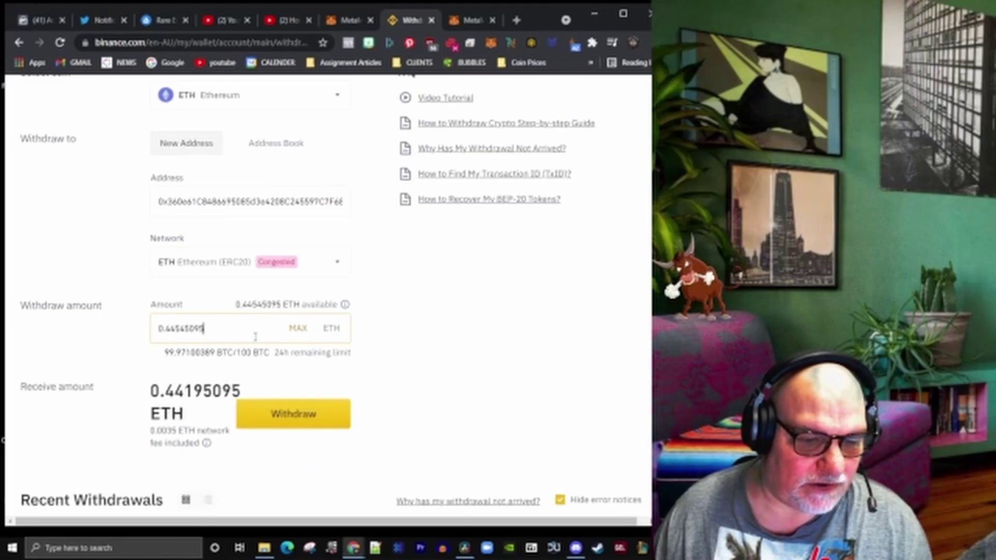
pyautogui.click(296, 415)
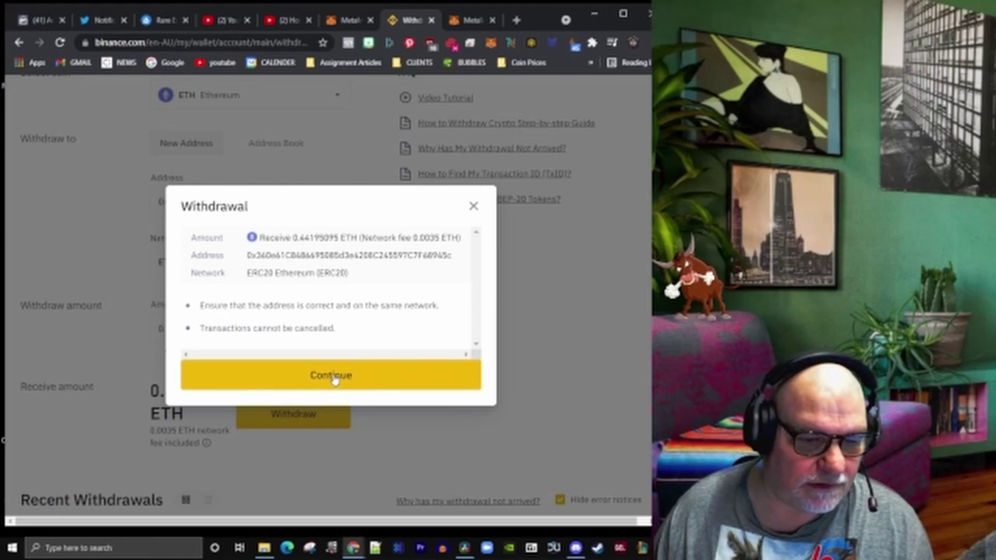
# - Confirm the withdrawal details, request an e-mail code and enter the received e-mail verification code
pyautogui.click(334, 380)
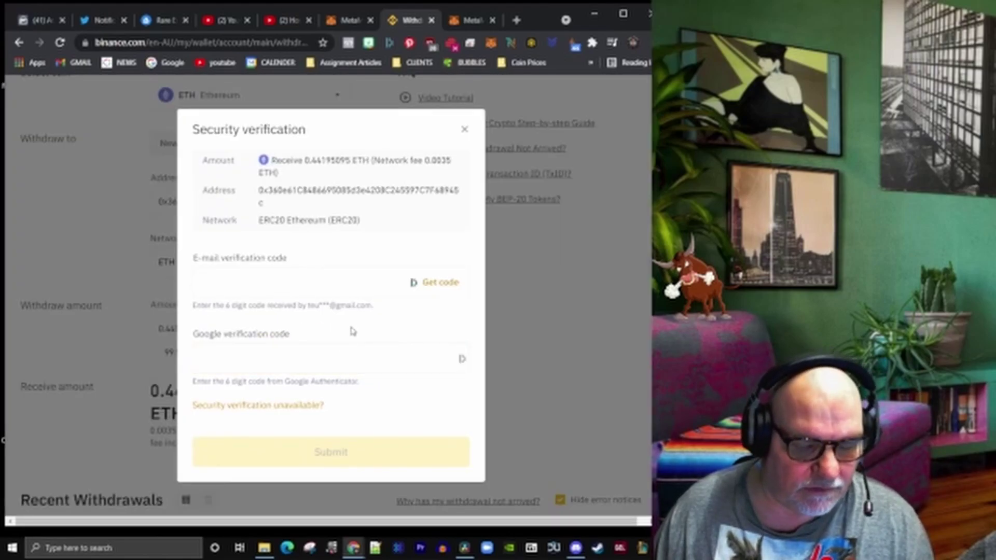
pyautogui.click(248, 275)
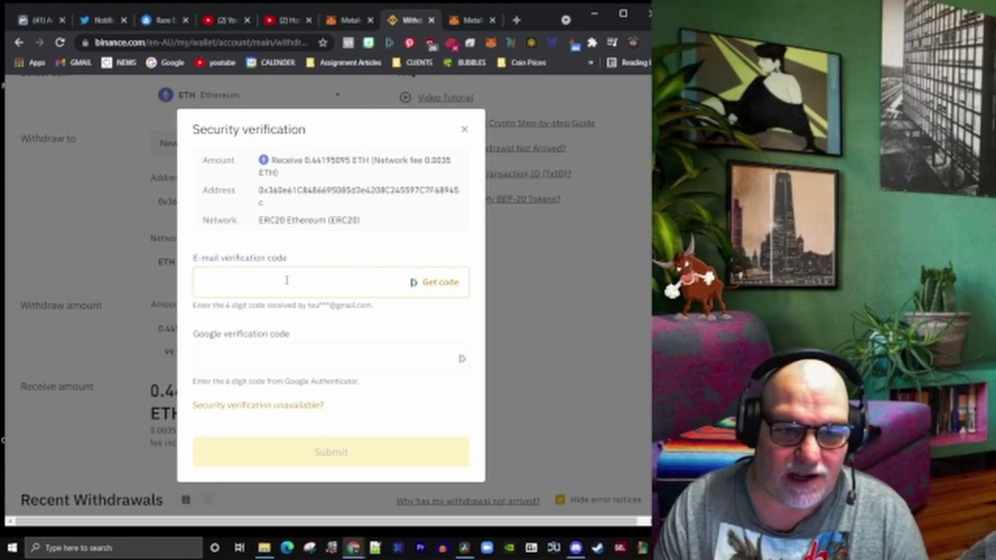
pyautogui.click(440, 286)
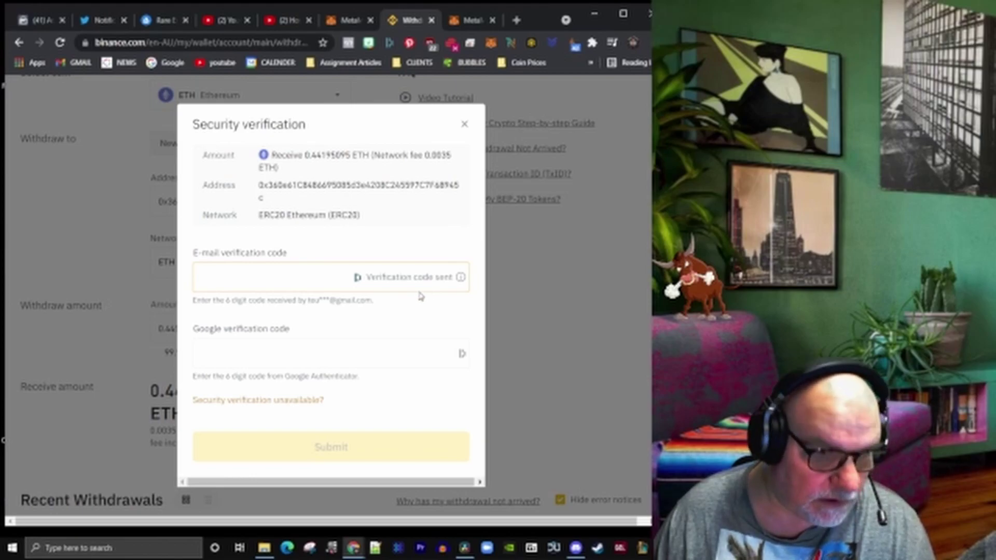
pyautogui.click(213, 278)
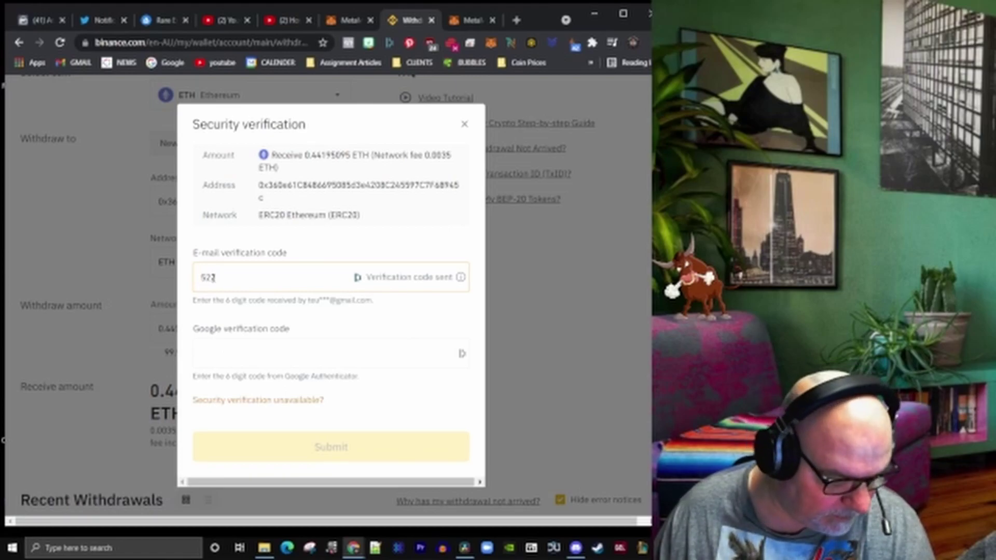
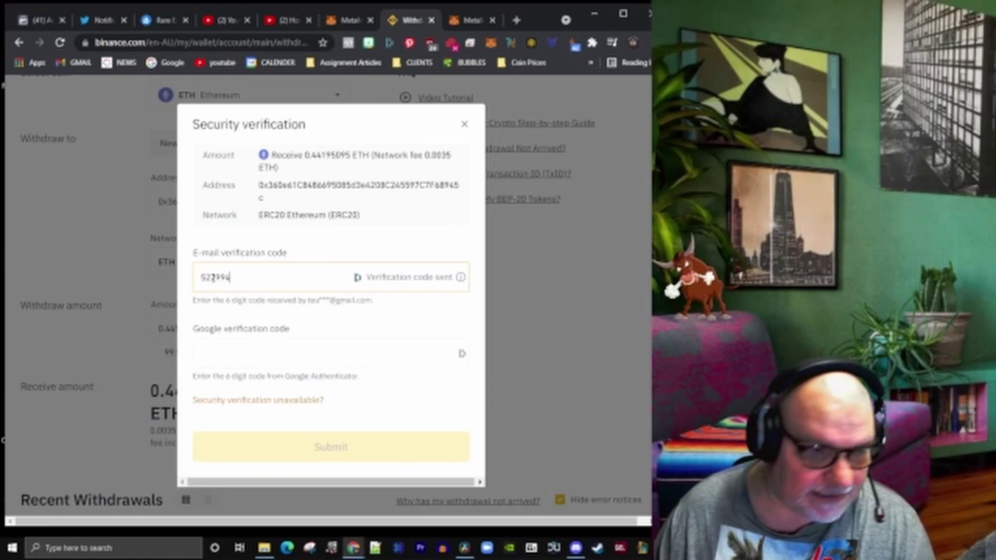
pyautogui.click(367, 322)
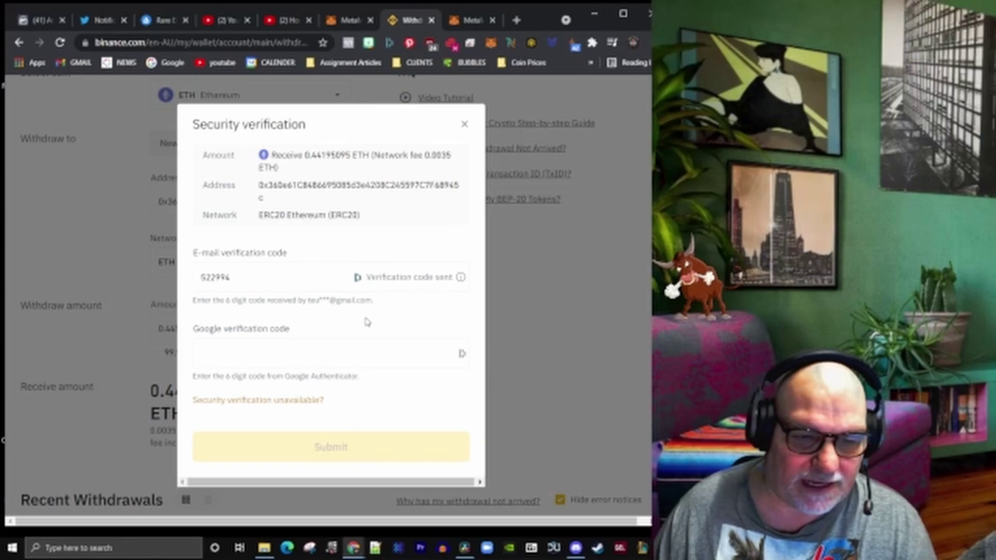
# - Enter the Google Authenticator verification code
pyautogui.click(241, 354)
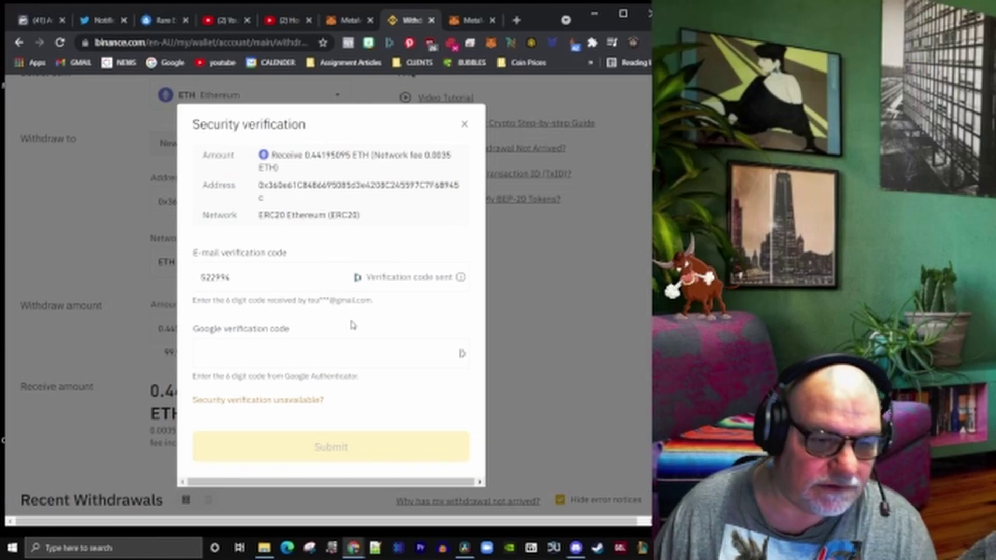
pyautogui.click(257, 347)
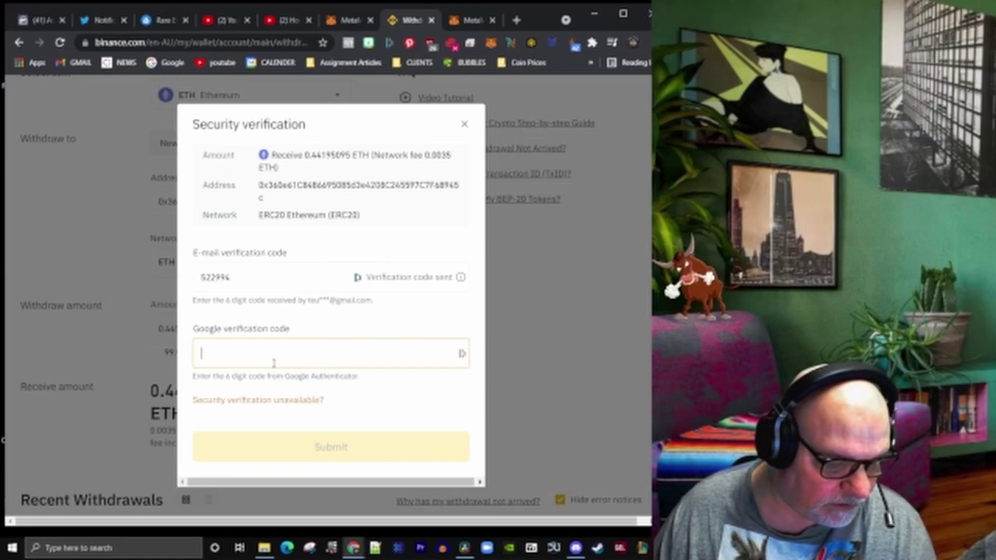
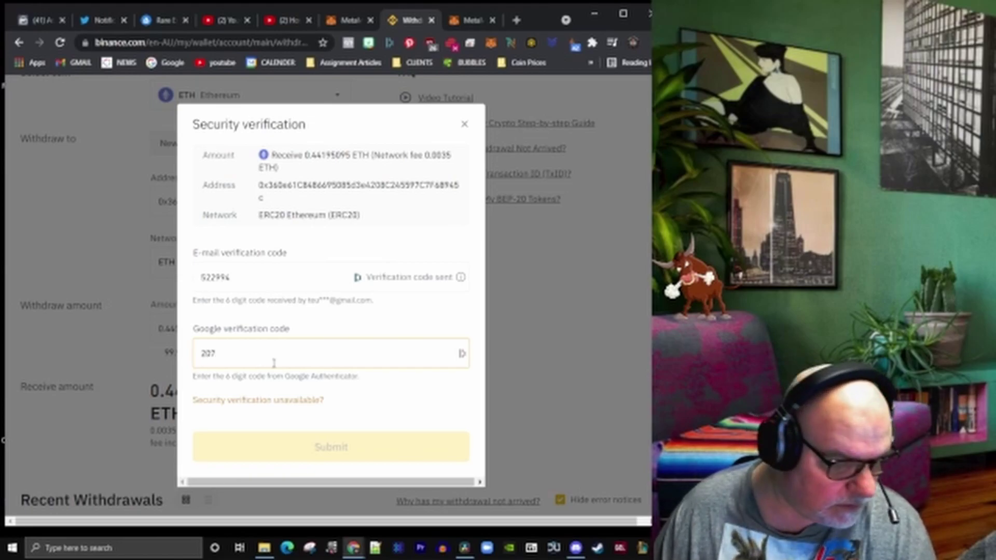
pyautogui.click(290, 375)
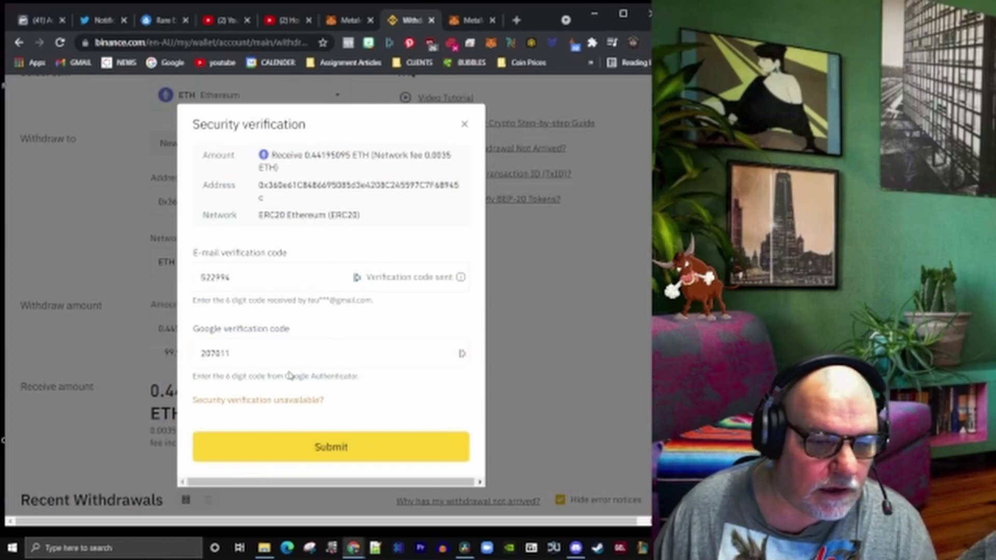
# - Submit the 0.44195095 ETH withdrawal and acknowledge the Awaiting Approval notice
pyautogui.click(329, 453)
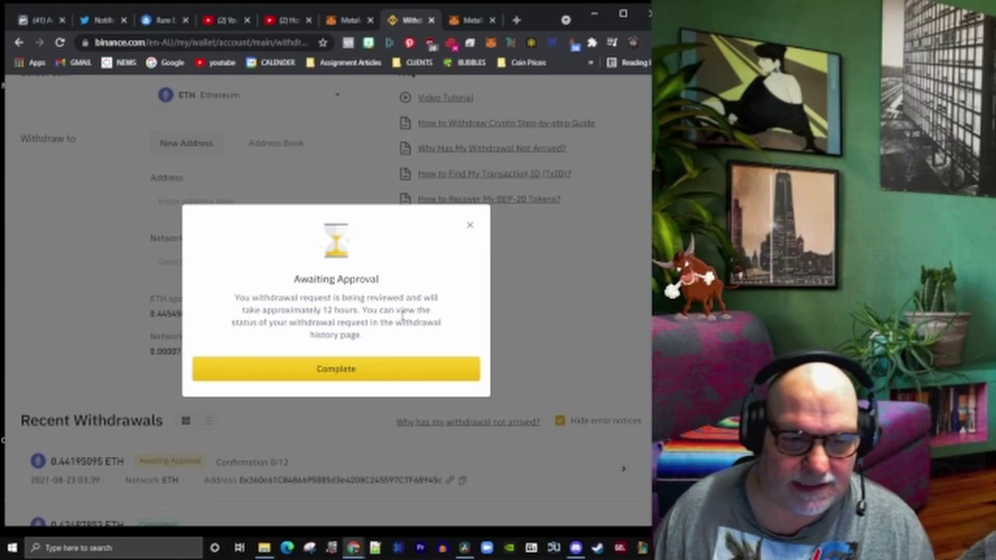
pyautogui.click(343, 372)
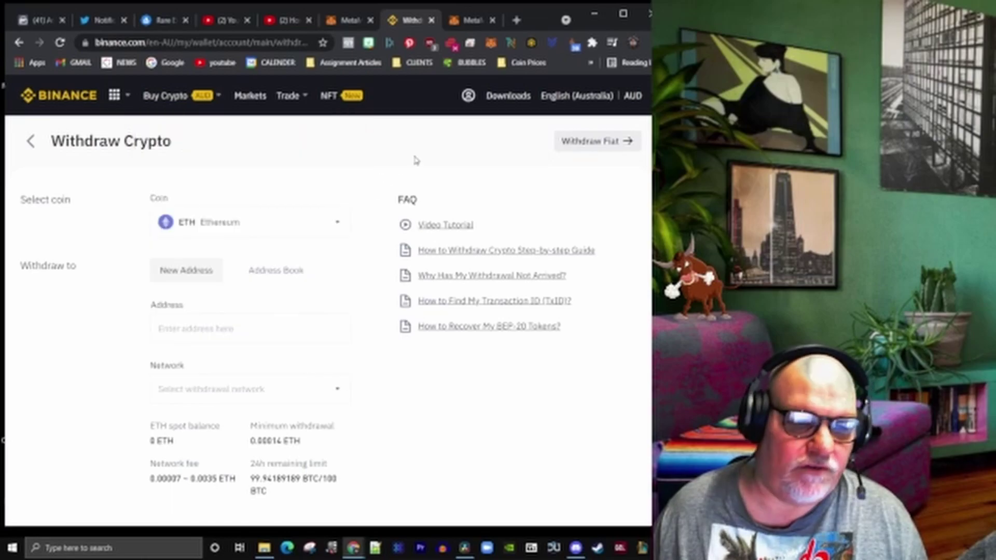
# - Verify in MetaMask that the 0.44195 ETH arrived, bringing the balance to 0.5169 ETH
pyautogui.hotkey('ctrl', 'shift', 'Tab')
pyautogui.hotkey('alt', 'shift', 'm')
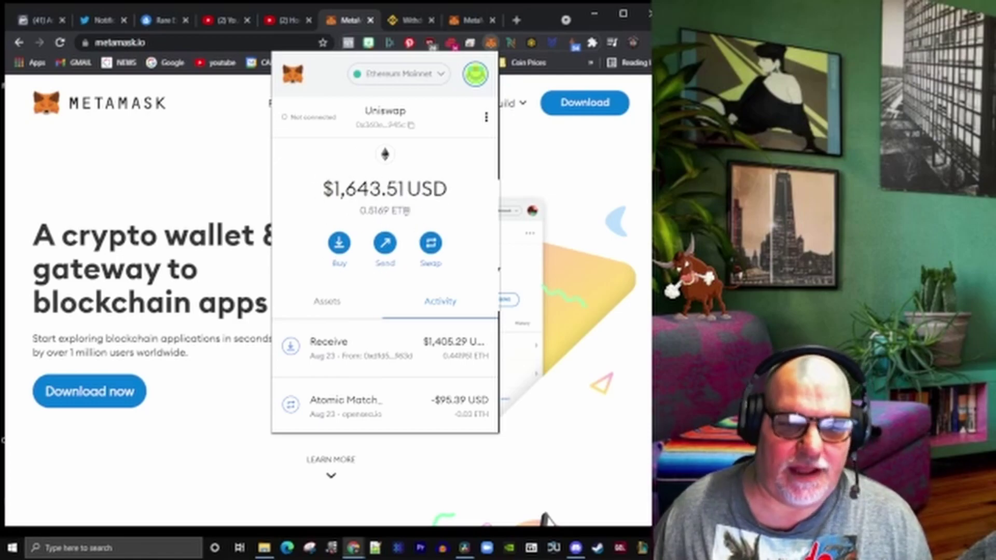
pyautogui.moveTo(355, 210)
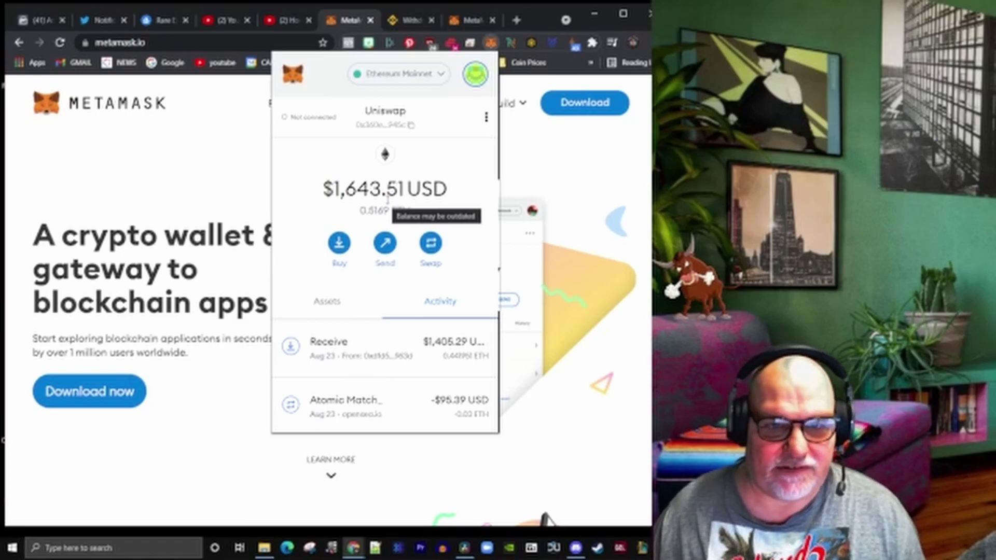
pyautogui.click(491, 43)
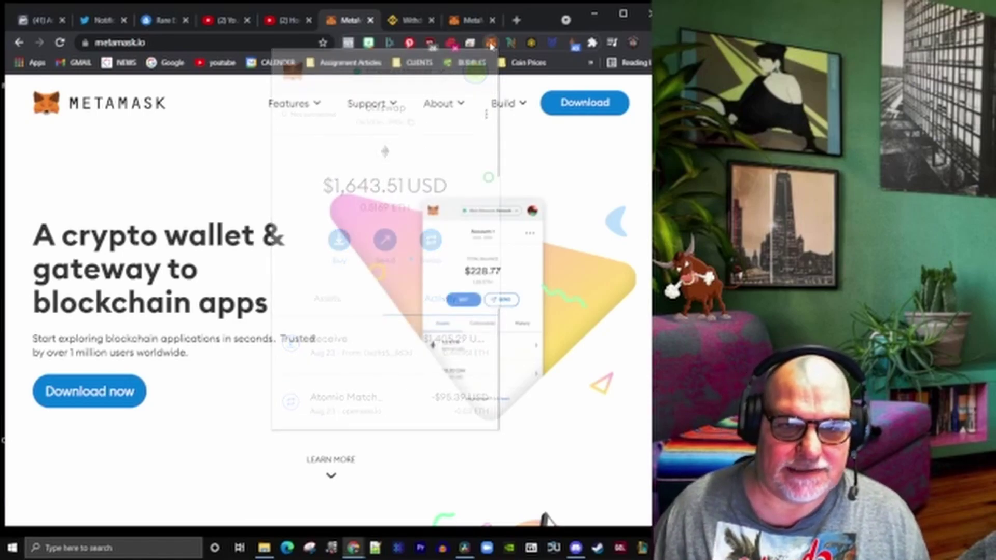